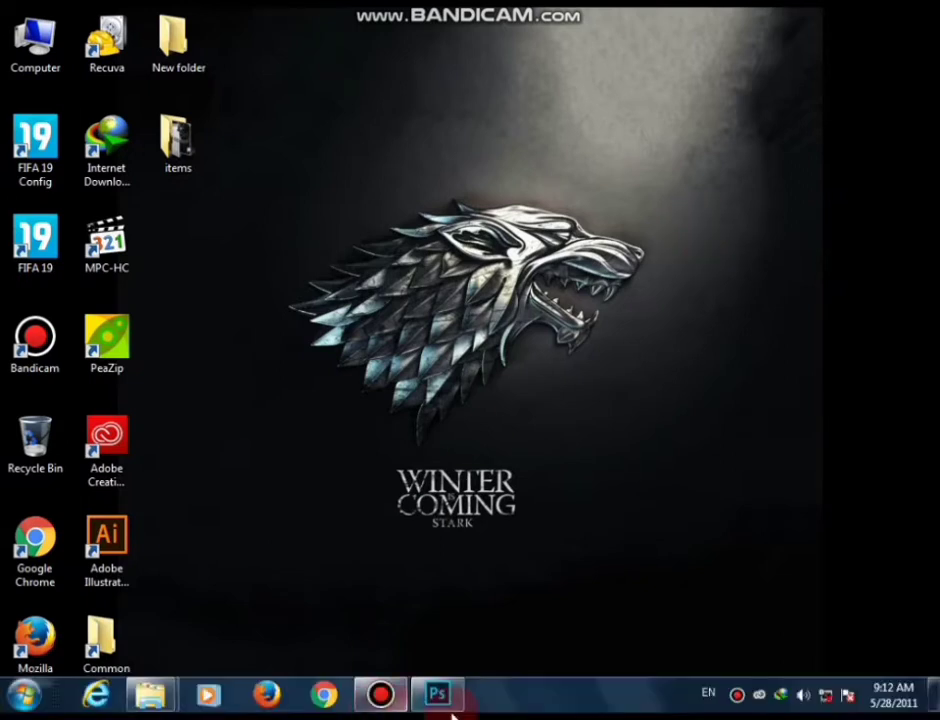
# Step: Switch to Photoshop and open photo-of-couple-smiling-while-holding-hands-3692743.jpg and woman-hugging-man-wearing-black-coat-3692746.jpg from the items folder
pyautogui.click(446, 697)
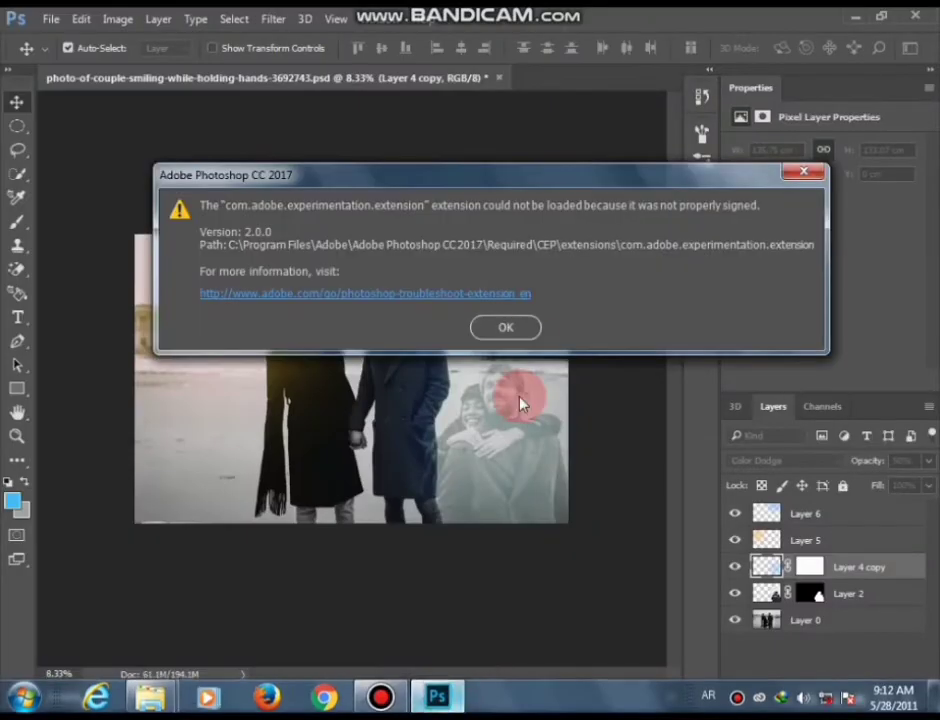
pyautogui.click(508, 328)
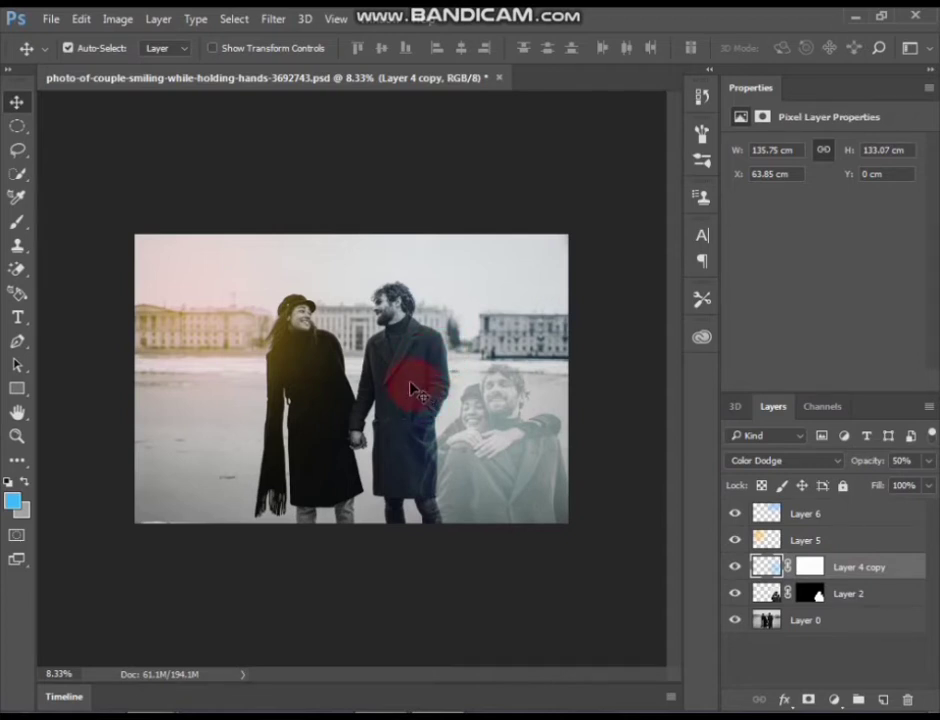
pyautogui.click(50, 22)
pyautogui.click(67, 57)
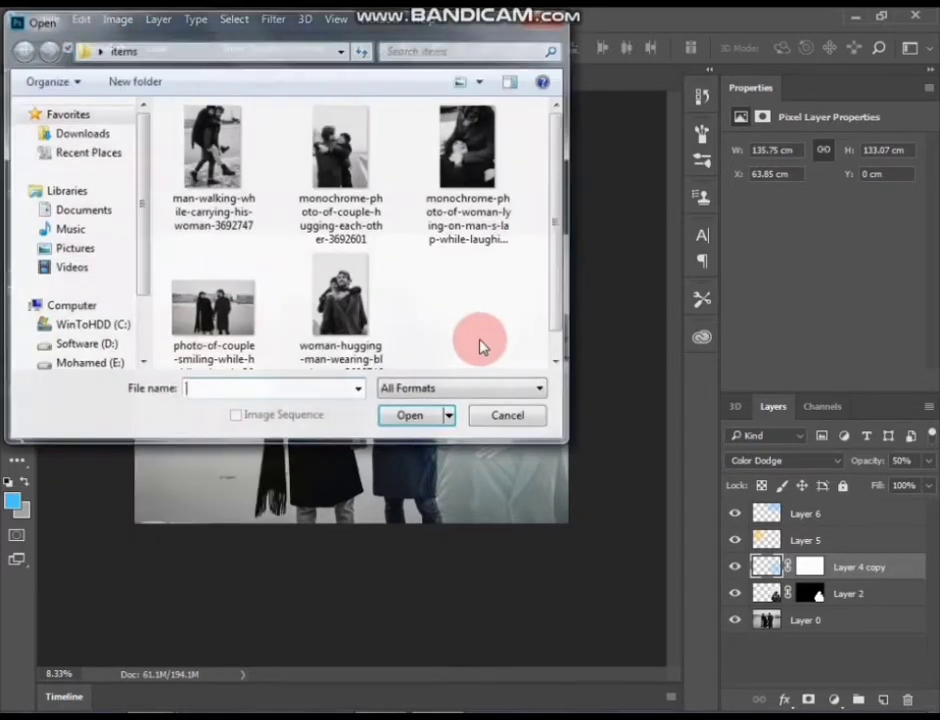
pyautogui.moveTo(460, 325); pyautogui.dragTo(222, 322)
pyautogui.click(416, 423)
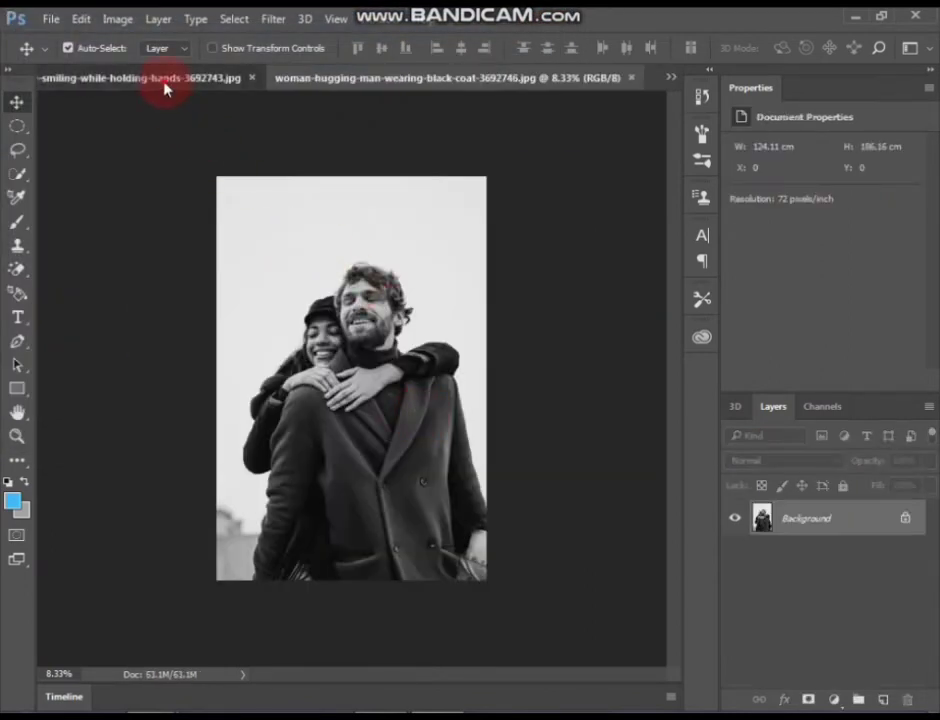
# Step: Select the hugging couple's coats, arms and lower faces in the woman-hugging-man photo with the Quick Selection tool
pyautogui.click(162, 80)
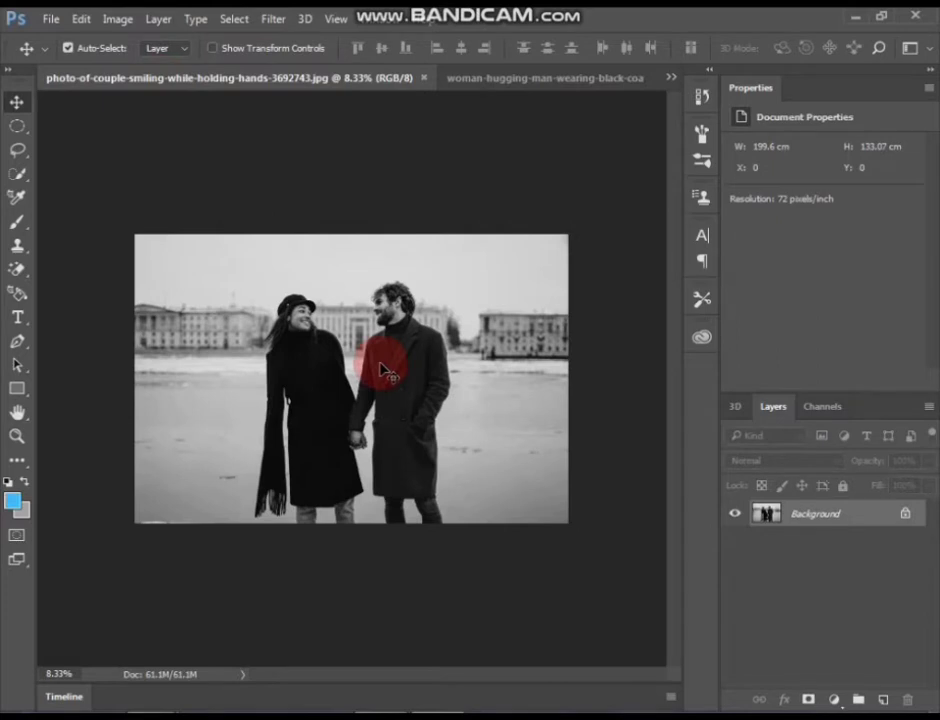
pyautogui.click(522, 80)
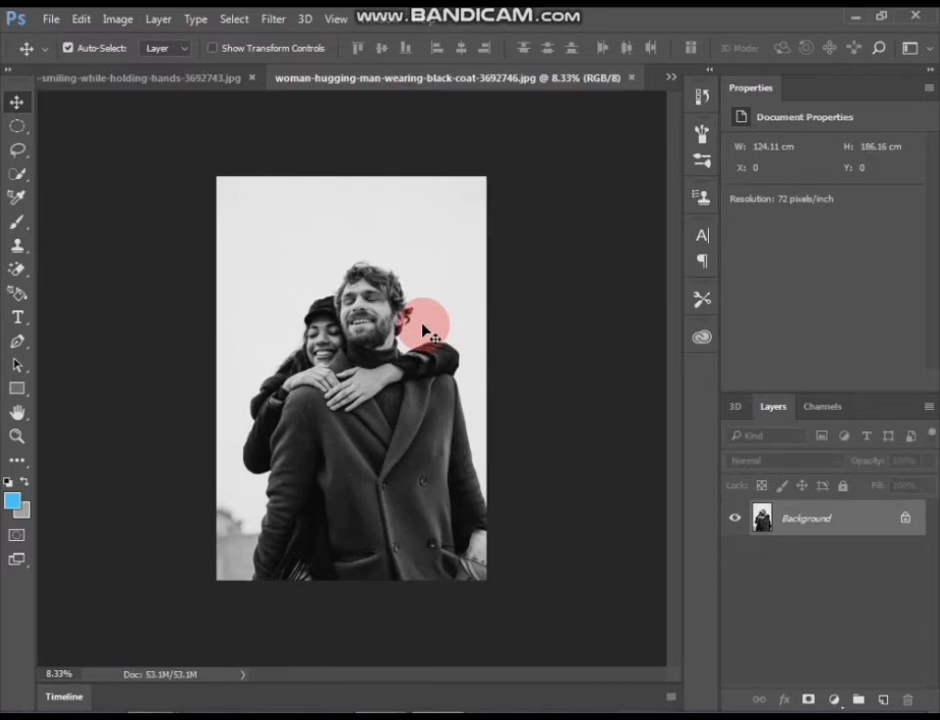
pyautogui.click(24, 178)
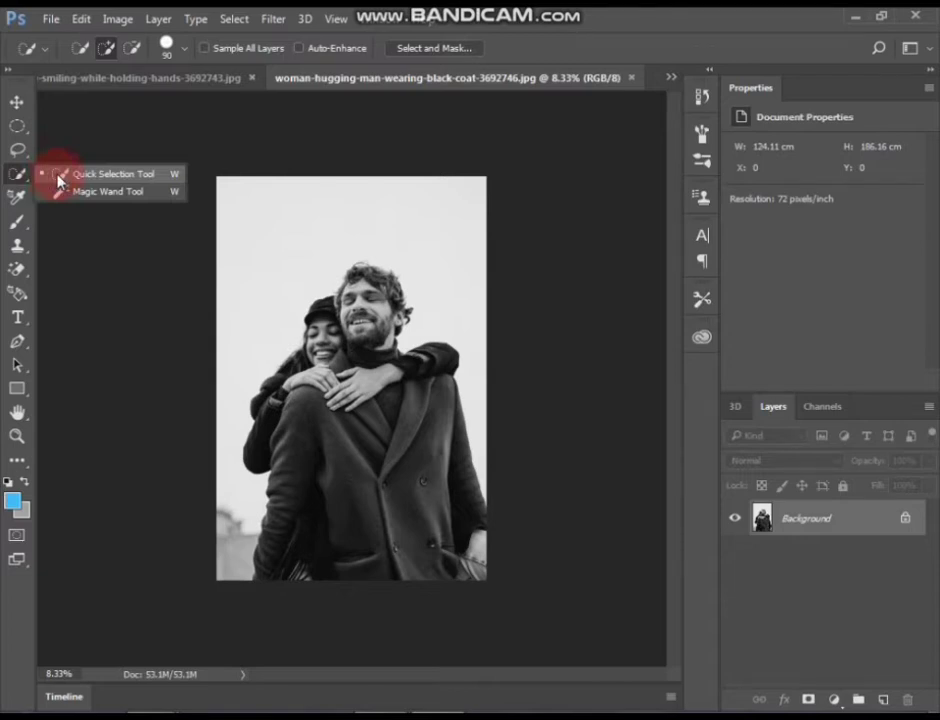
pyautogui.click(57, 176)
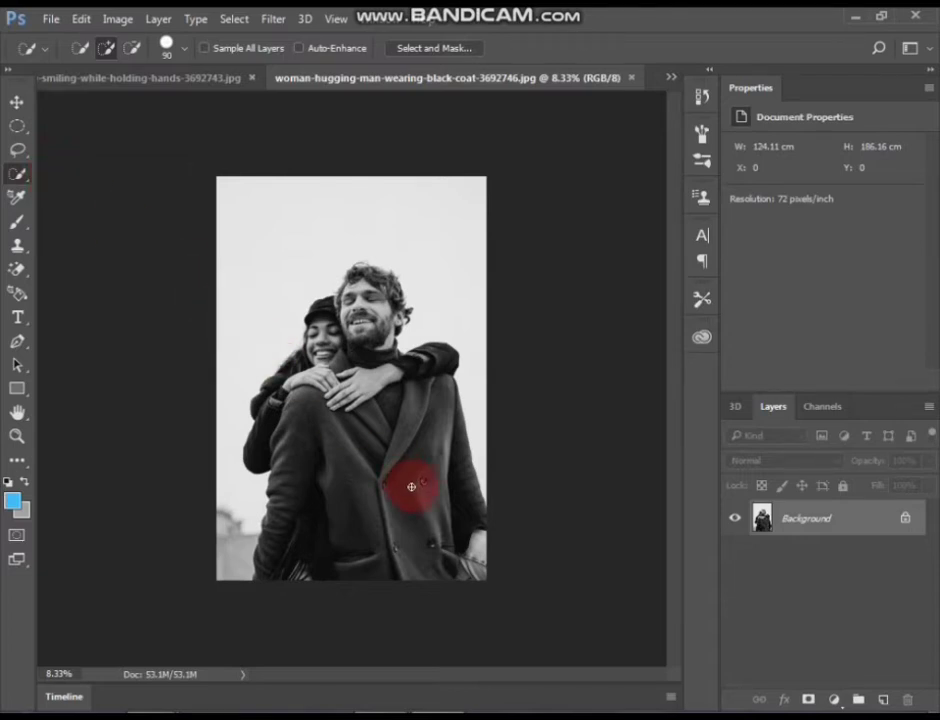
pyautogui.moveTo(414, 552)
pyautogui.mouseDown()
pyautogui.moveTo(319, 558)
pyautogui.moveTo(297, 549)
pyautogui.moveTo(436, 571)
pyautogui.moveTo(466, 563)
pyautogui.moveTo(476, 546)
pyautogui.moveTo(430, 506)
pyautogui.moveTo(376, 425)
pyautogui.moveTo(342, 395)
pyautogui.moveTo(356, 381)
pyautogui.moveTo(333, 367)
pyautogui.moveTo(296, 367)
pyautogui.moveTo(268, 413)
pyautogui.moveTo(347, 372)
pyautogui.moveTo(361, 305)
pyautogui.mouseUp()
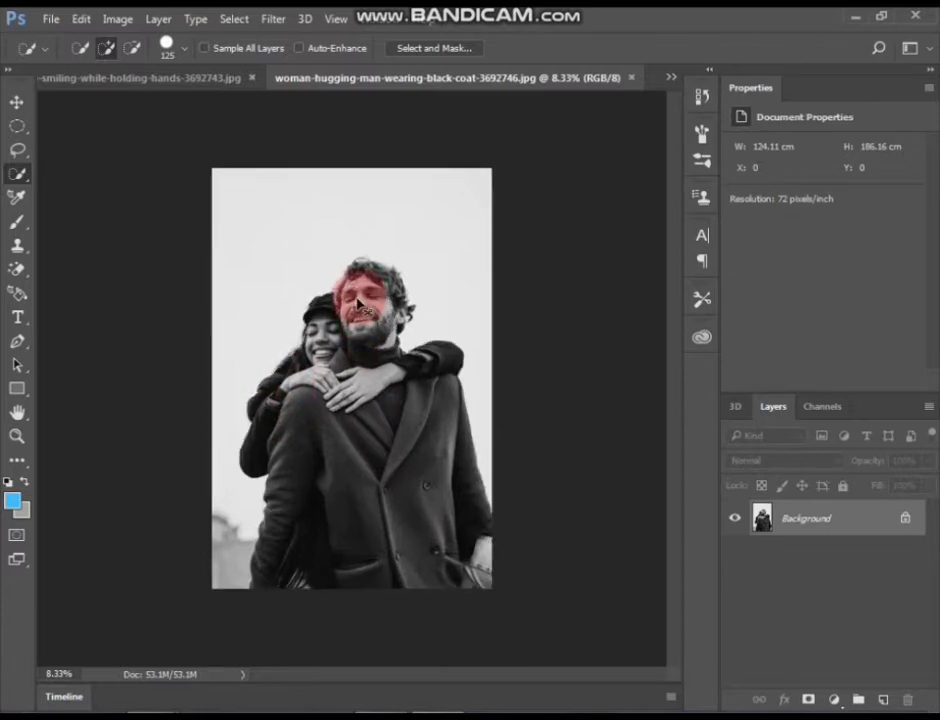
# Step: Extend the selection over the man's forehead and hair with a size 35 brush, and subtract the background gap in the curls behind his ear
pyautogui.hotkey('ctrl', '+')
pyautogui.hotkey('ctrl', '+')
pyautogui.moveTo(421, 330); pyautogui.dragTo(369, 483)
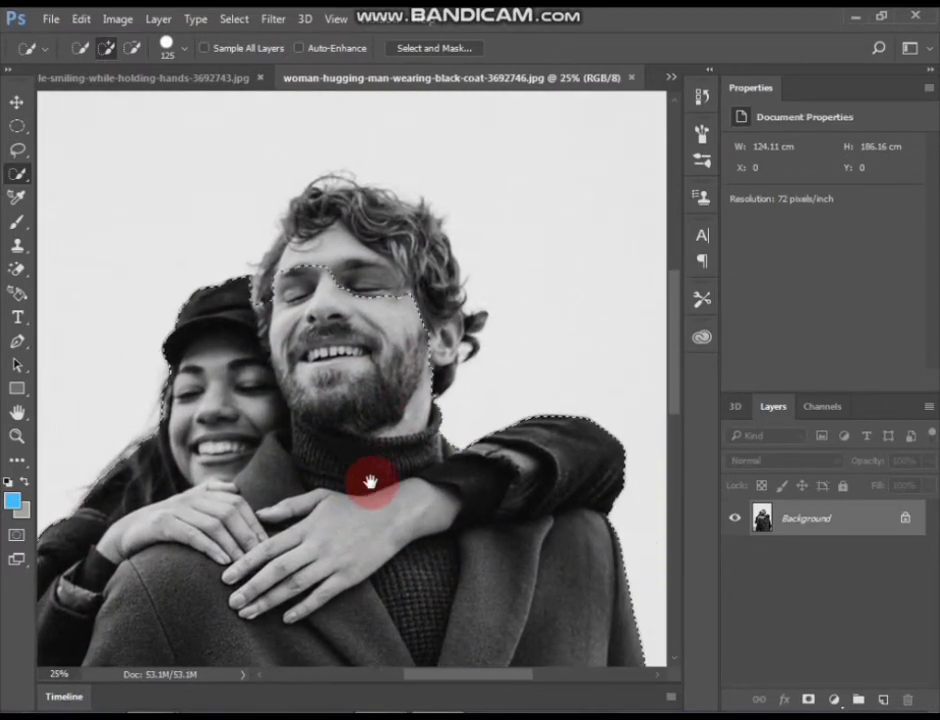
pyautogui.press('[')
pyautogui.press('[')
pyautogui.press('[')
pyautogui.press('[')
pyautogui.press('[')
pyautogui.press('[')
pyautogui.press('[')
pyautogui.press('[')
pyautogui.press('[')
pyautogui.moveTo(261, 300)
pyautogui.mouseDown()
pyautogui.moveTo(275, 258)
pyautogui.moveTo(315, 216)
pyautogui.moveTo(361, 239)
pyautogui.moveTo(432, 313)
pyautogui.moveTo(478, 331)
pyautogui.moveTo(478, 382)
pyautogui.mouseUp()
pyautogui.keyDown('alt'); pyautogui.click(465, 362); pyautogui.keyUp('alt')
pyautogui.keyDown('alt'); pyautogui.click(464, 362); pyautogui.keyUp('alt')
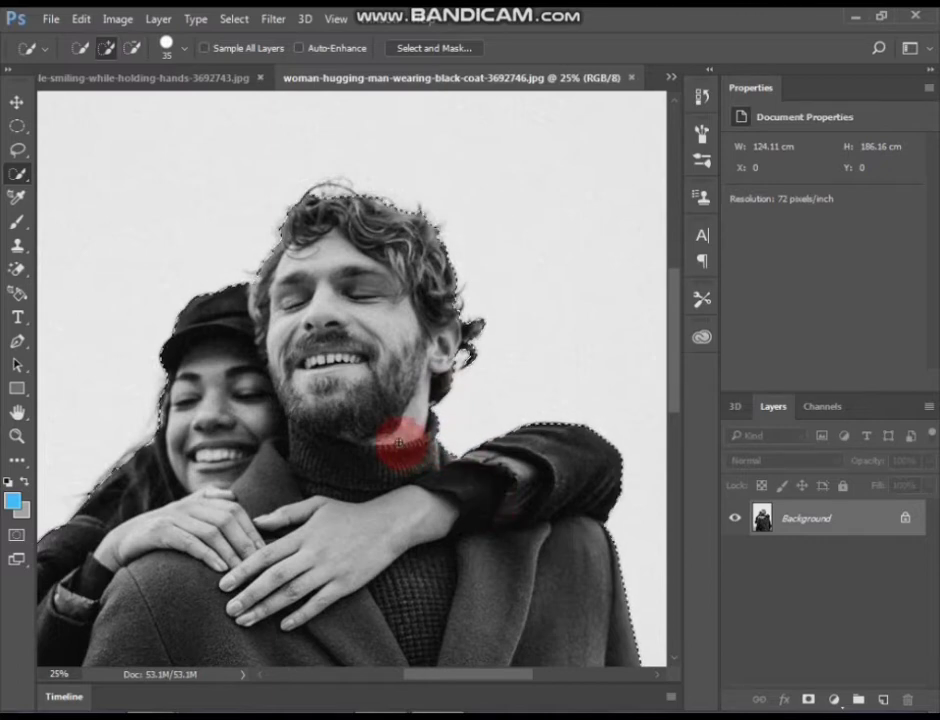
pyautogui.scroll(2, 398, 443)
pyautogui.scroll(-1, 398, 445)
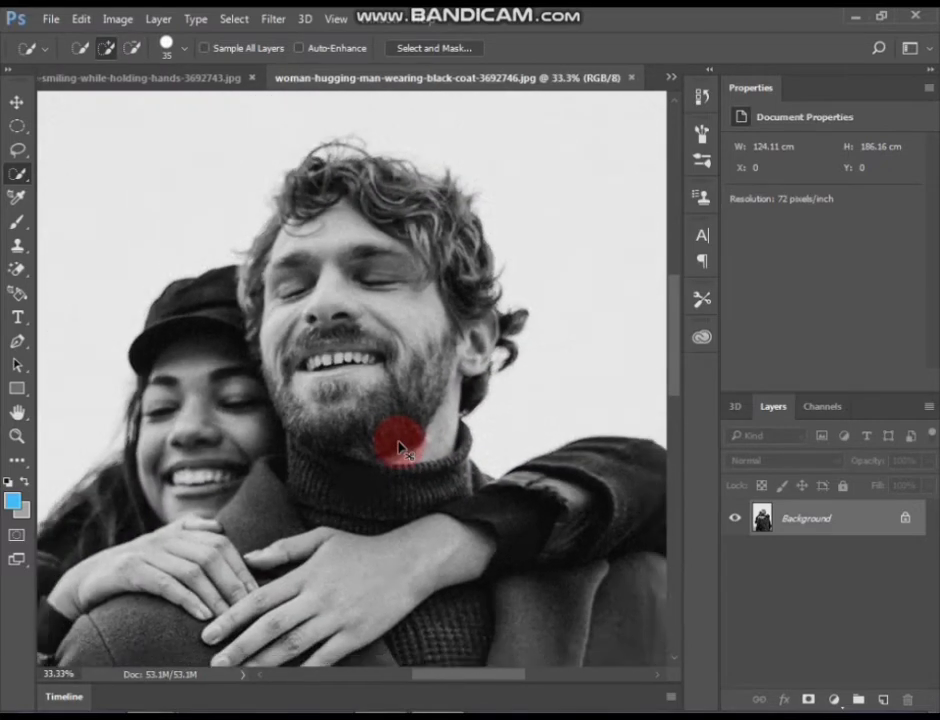
pyautogui.scroll(-4, 398, 445)
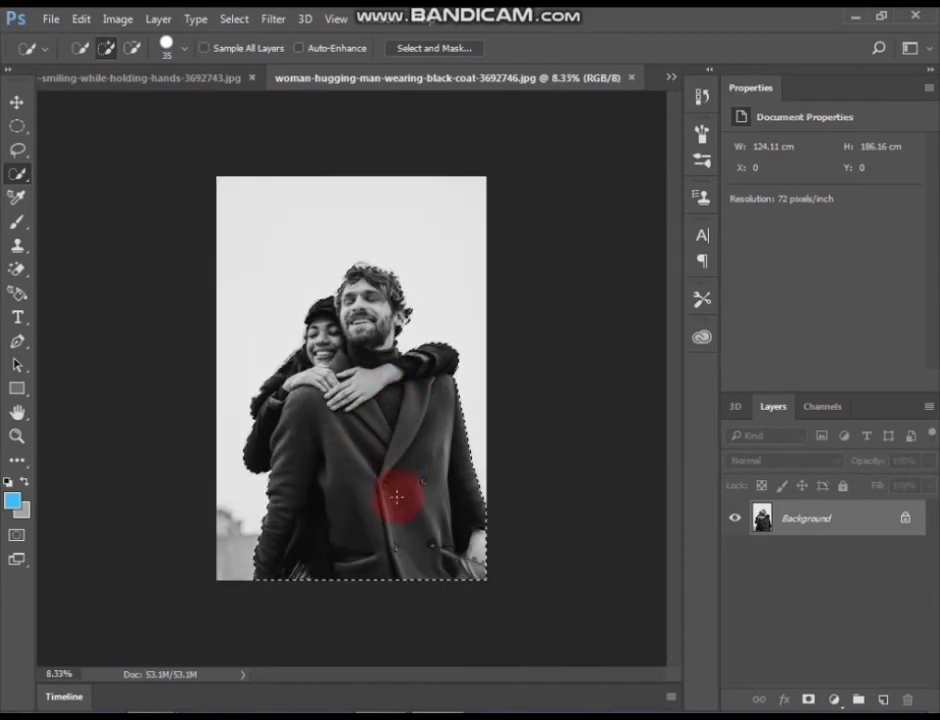
# Step: Enlarge the Quick Selection brush to 250 and cut out the hugging couple with a layer mask made from the selection
pyautogui.press(']')
pyautogui.press(']')
pyautogui.press(']')
pyautogui.press(']')
pyautogui.press(']')
pyautogui.press(']')
pyautogui.press(']')
pyautogui.press(']')
pyautogui.press(']')
pyautogui.press(']')
pyautogui.press(']')
pyautogui.press(']')
pyautogui.press(']')
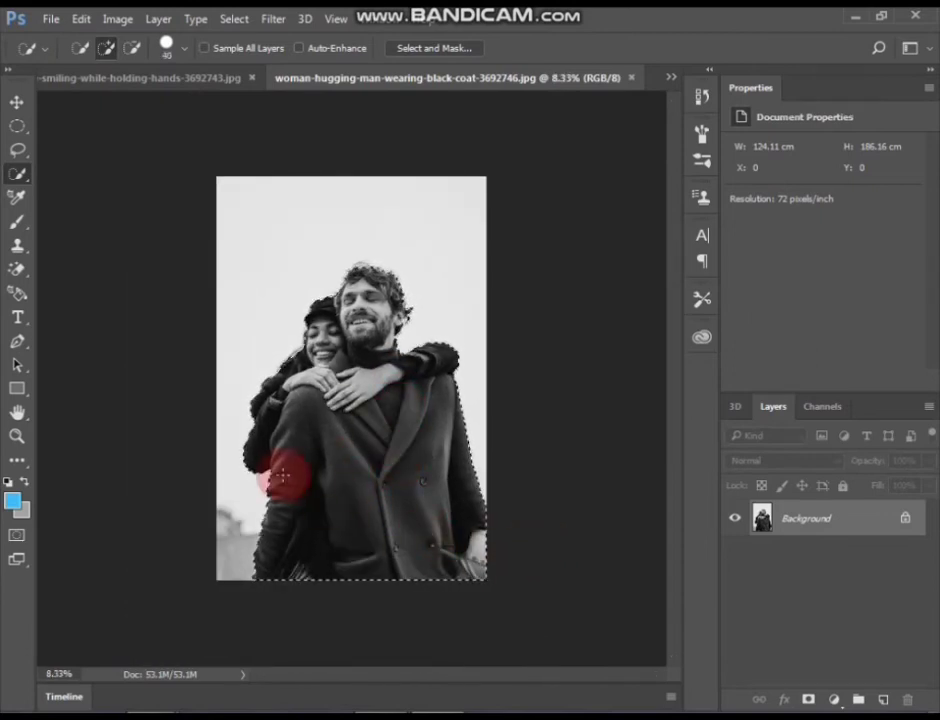
pyautogui.click(807, 701)
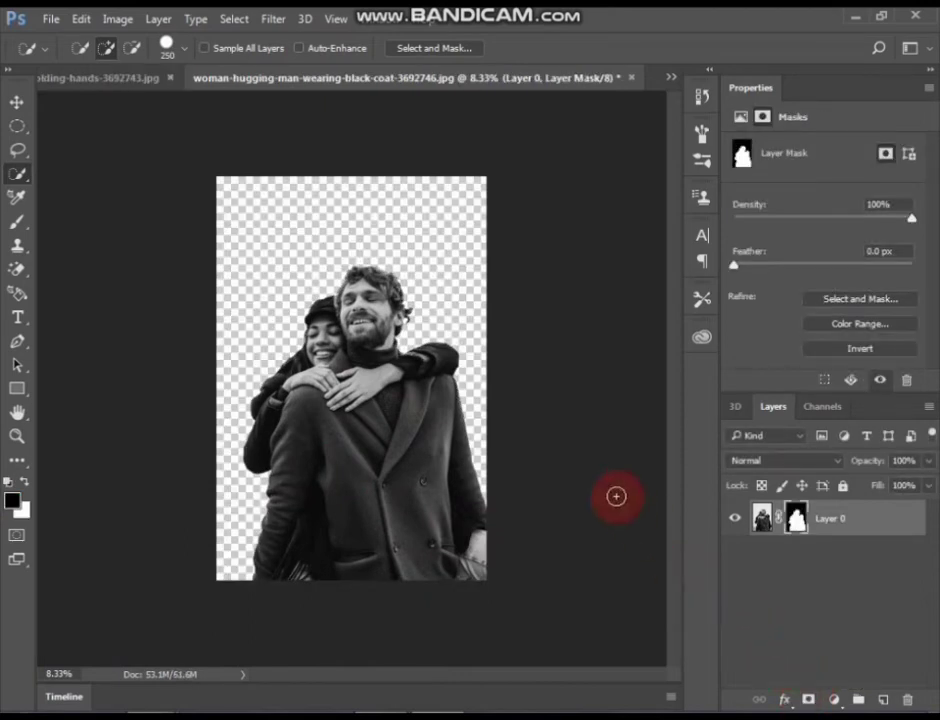
# Step: Move the masked couple into the holding-hands photo, scale it to about 63%, and place it in the image's lower-right corner
pyautogui.click(17, 104)
pyautogui.moveTo(373, 430); pyautogui.dragTo(458, 412)
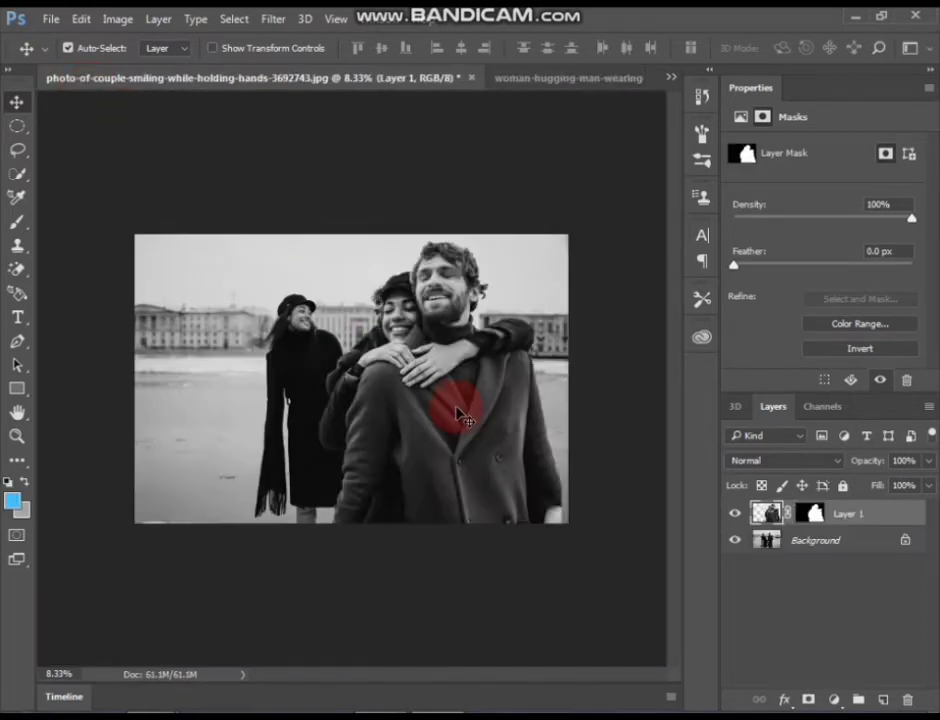
pyautogui.hotkey('ctrl', 't')
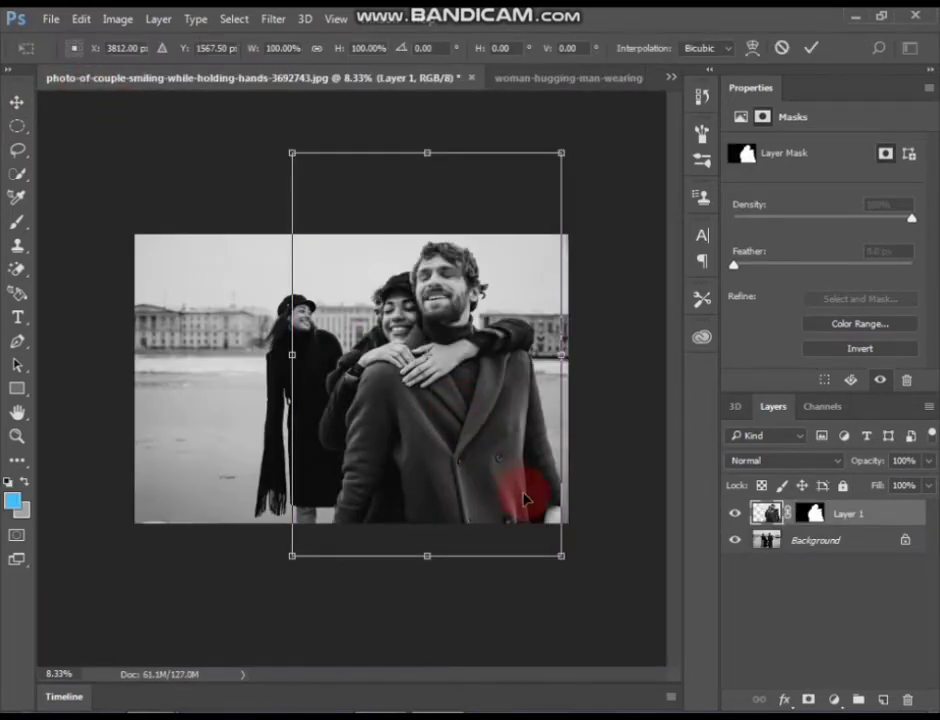
pyautogui.moveTo(562, 555)
pyautogui.mouseDown()
pyautogui.moveTo(541, 541)
pyautogui.moveTo(498, 474)
pyautogui.moveTo(504, 518)
pyautogui.moveTo(558, 558)
pyautogui.mouseUp()
pyautogui.moveTo(510, 503); pyautogui.dragTo(528, 524)
pyautogui.moveTo(576, 579)
pyautogui.mouseDown()
pyautogui.moveTo(562, 562)
pyautogui.moveTo(573, 576)
pyautogui.mouseUp()
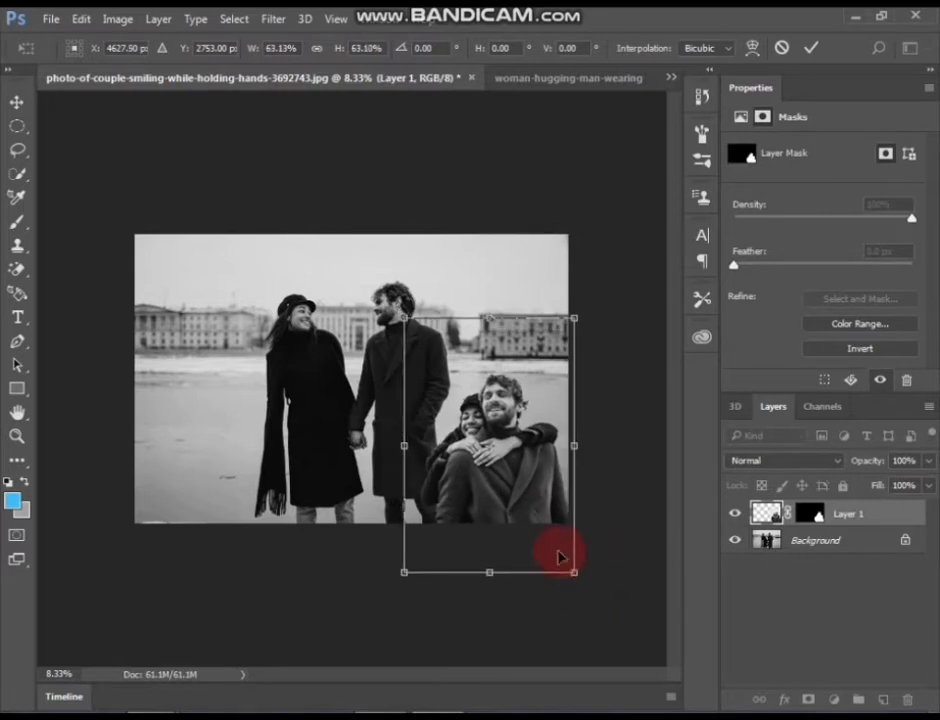
pyautogui.moveTo(527, 515)
pyautogui.mouseDown()
pyautogui.moveTo(531, 505)
pyautogui.moveTo(541, 512)
pyautogui.moveTo(533, 521)
pyautogui.moveTo(509, 505)
pyautogui.moveTo(522, 499)
pyautogui.moveTo(515, 508)
pyautogui.mouseUp()
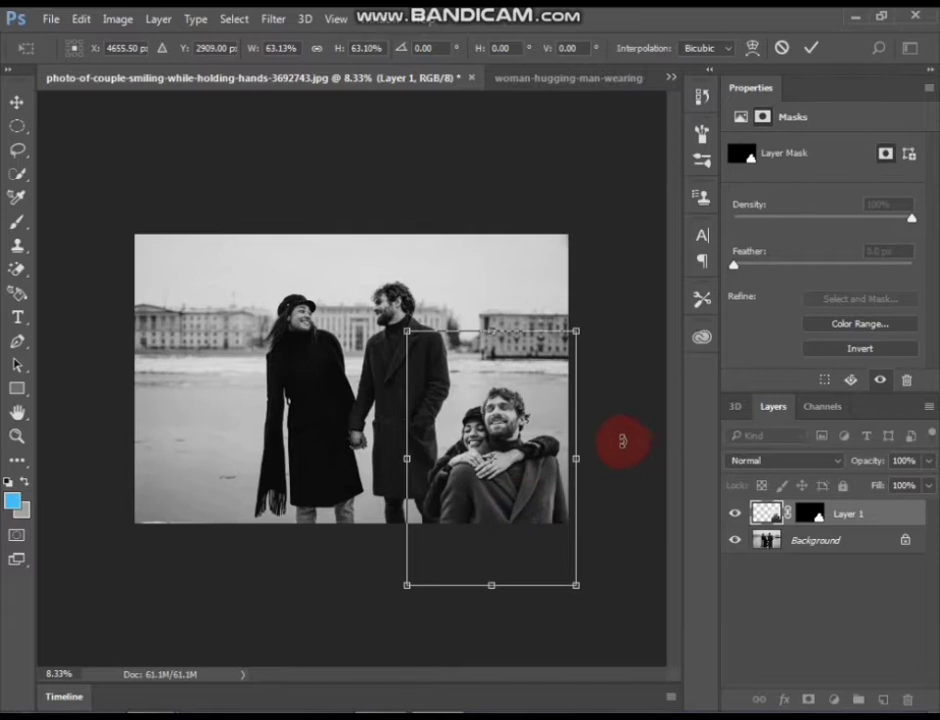
pyautogui.moveTo(622, 441); pyautogui.dragTo(622, 441)
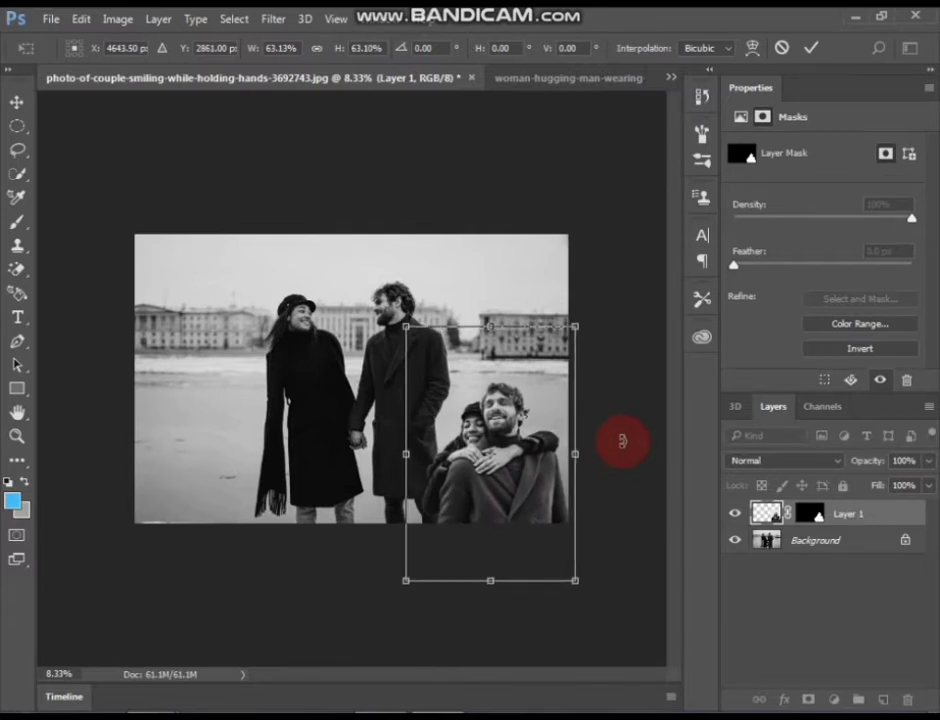
pyautogui.press('Return')
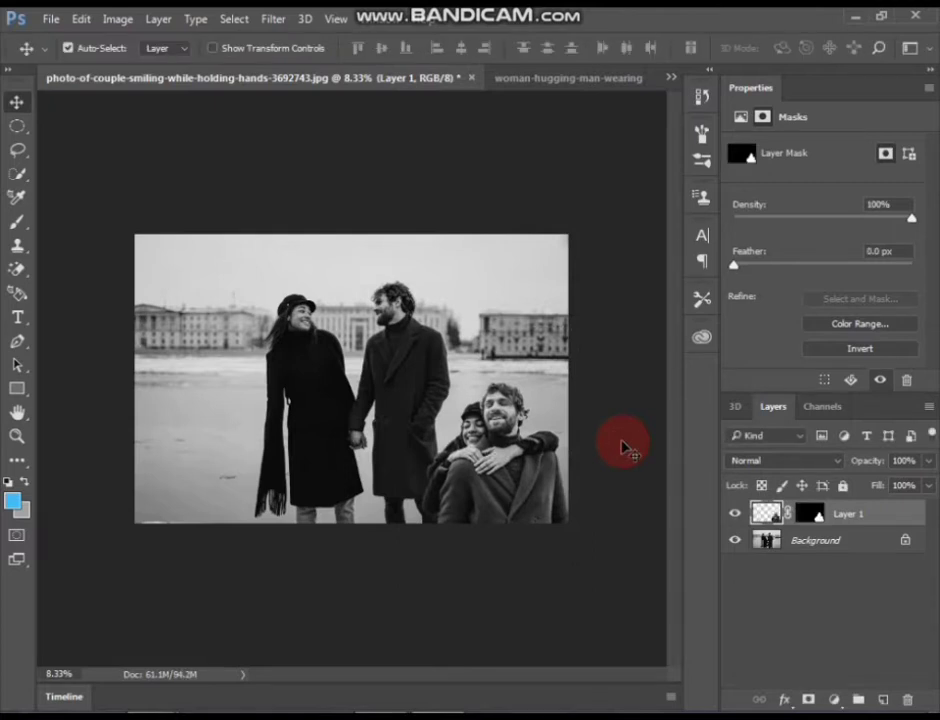
pyautogui.hotkey('ctrl', 't')
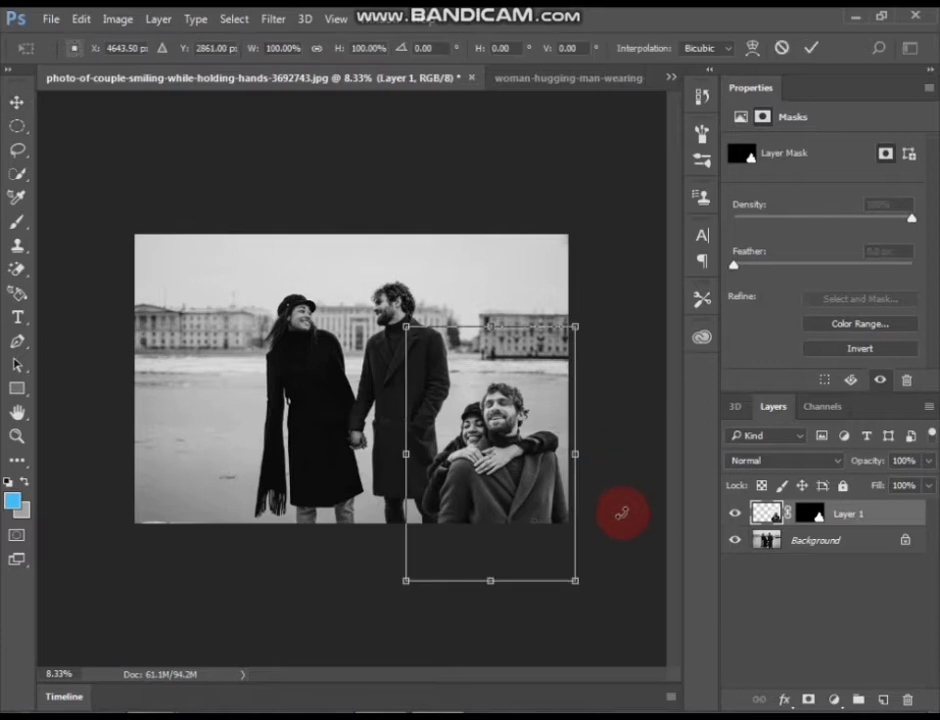
pyautogui.press('Return')
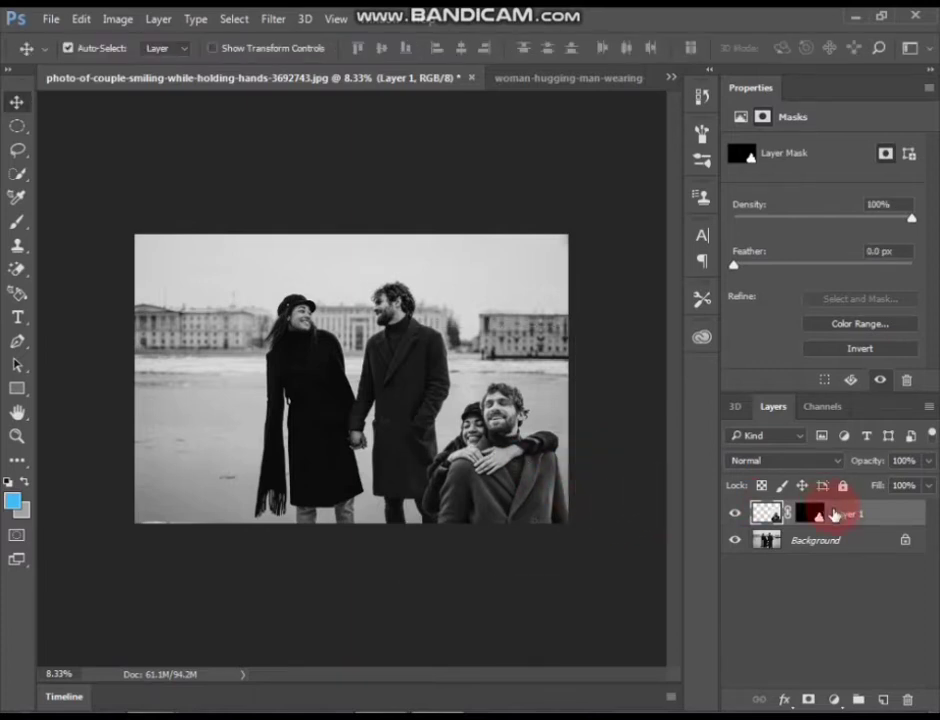
# Step: Set the opacity of the hugging couple's layer to 40%
pyautogui.click(929, 460)
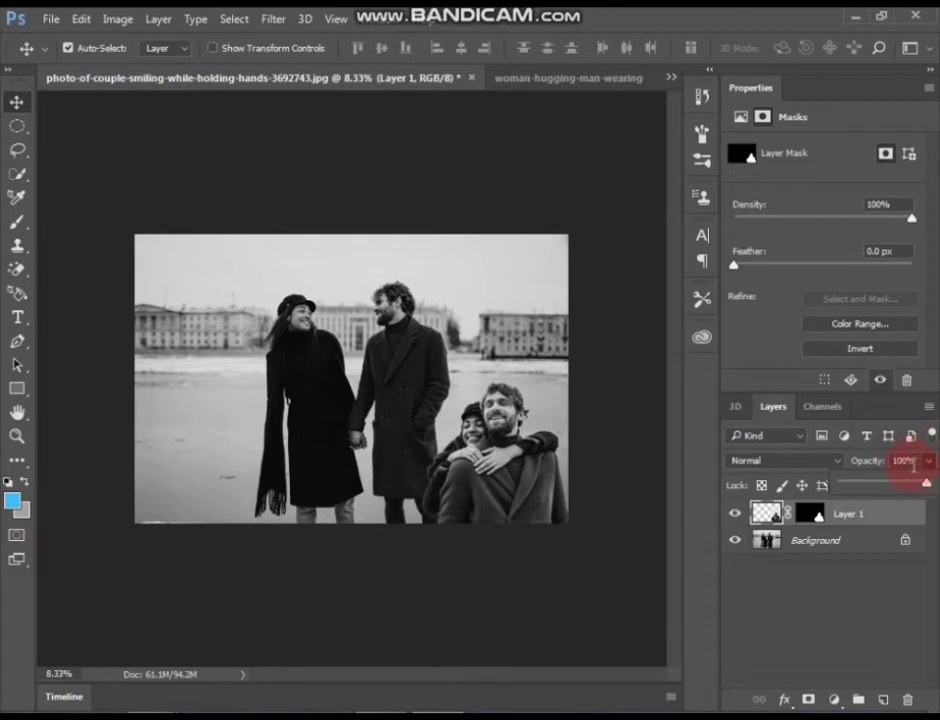
pyautogui.click(870, 460)
pyautogui.click(929, 463)
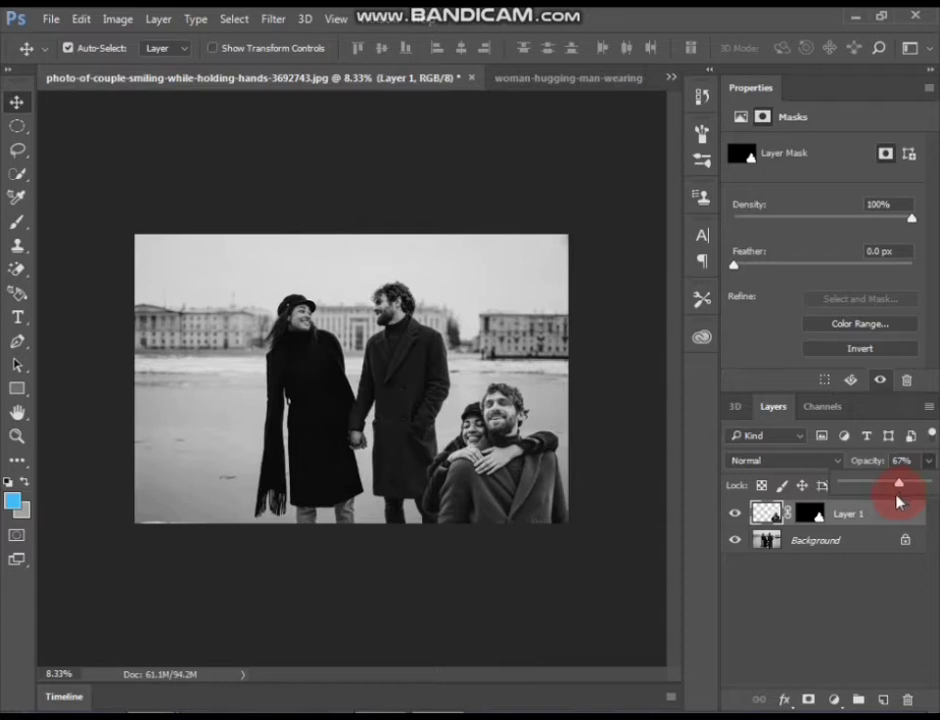
pyautogui.moveTo(875, 503); pyautogui.dragTo(897, 488)
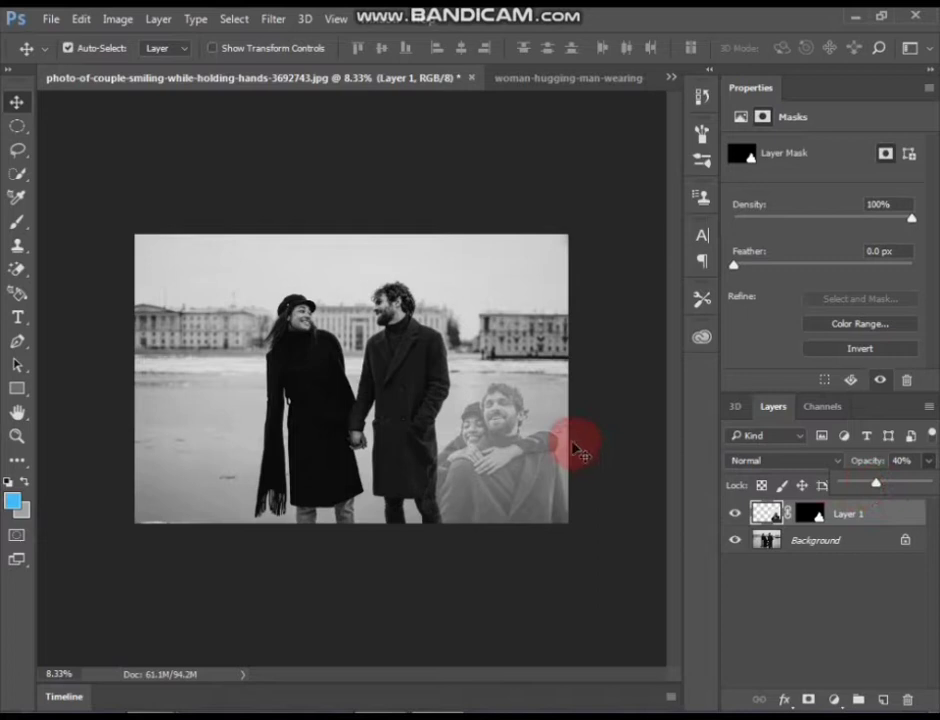
# Step: Create a new layer above the faded couple and set up the Brush tool with foreground color 46bcfa
pyautogui.click(764, 514)
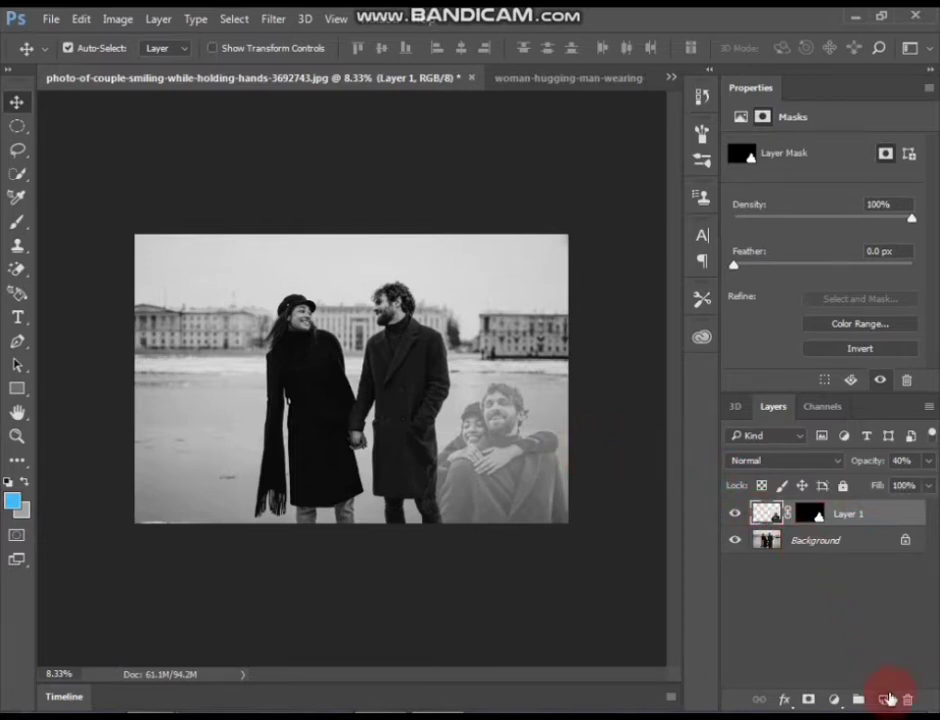
pyautogui.click(886, 700)
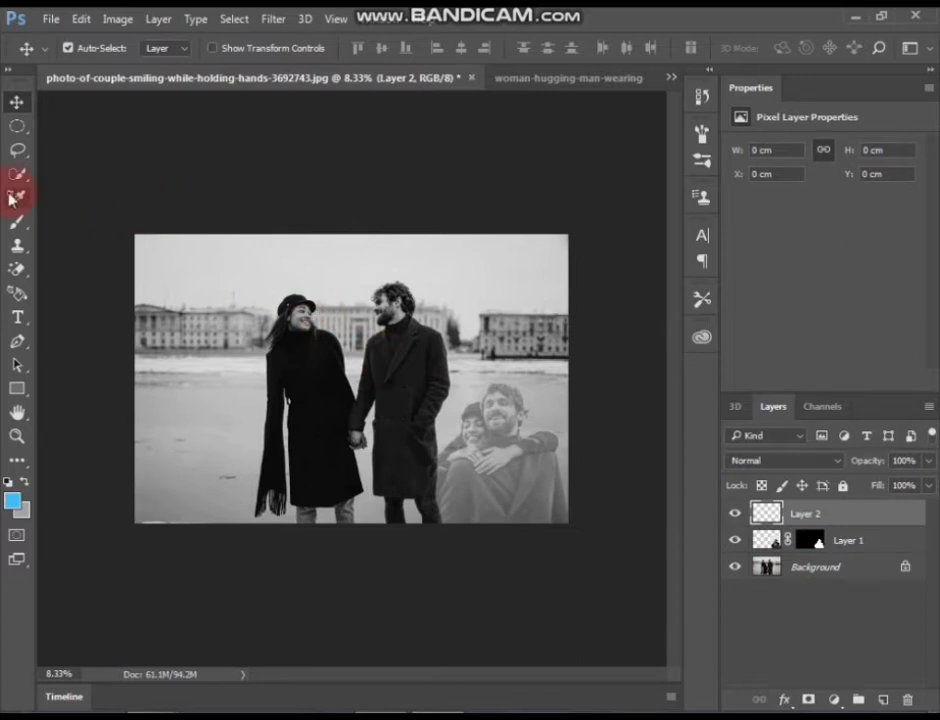
pyautogui.moveTo(13, 226)
pyautogui.mouseDown()
pyautogui.moveTo(17, 216)
pyautogui.moveTo(90, 212)
pyautogui.moveTo(92, 226)
pyautogui.moveTo(90, 218)
pyautogui.mouseUp()
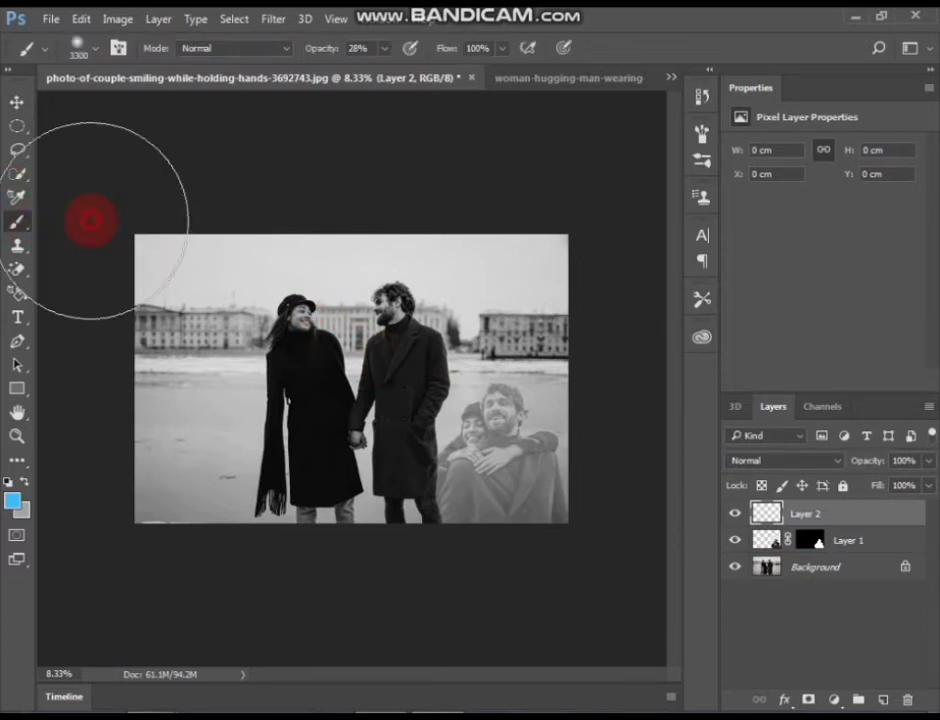
pyautogui.press('[')
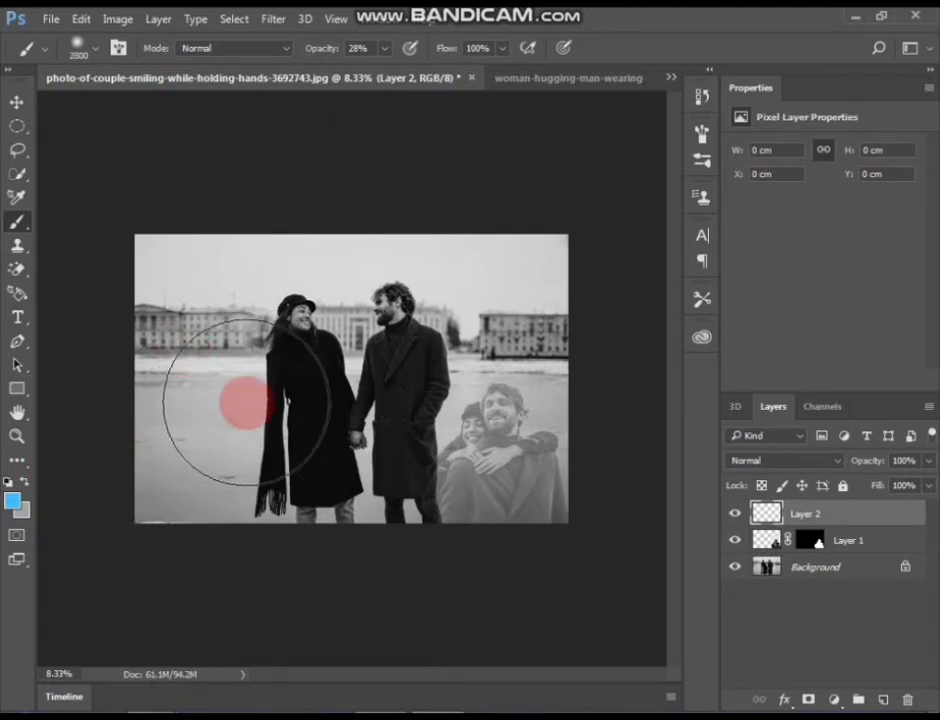
pyautogui.click(14, 503)
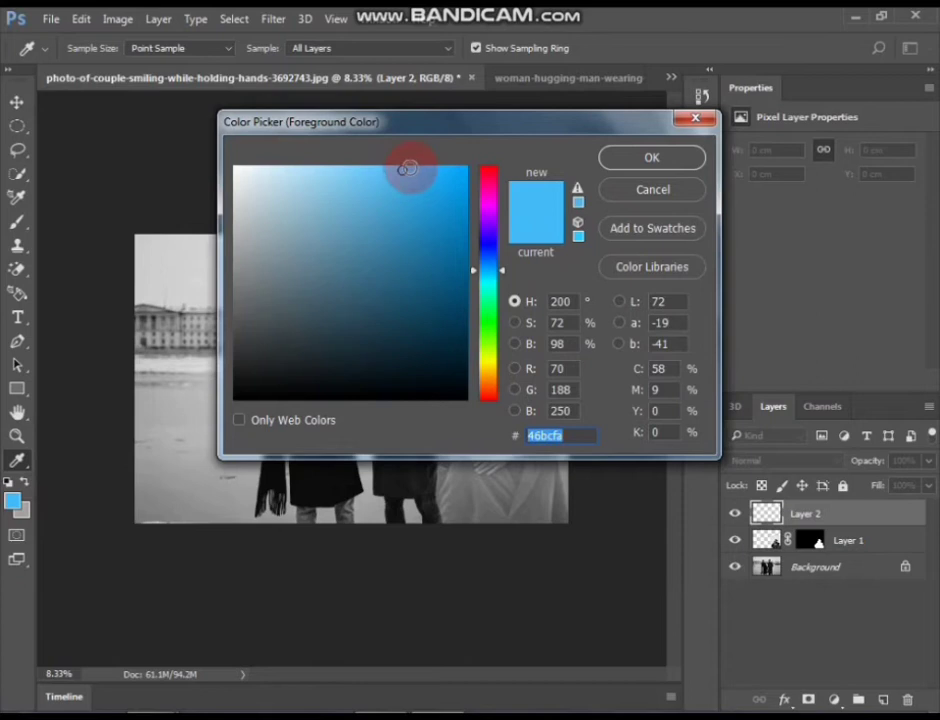
pyautogui.click(630, 165)
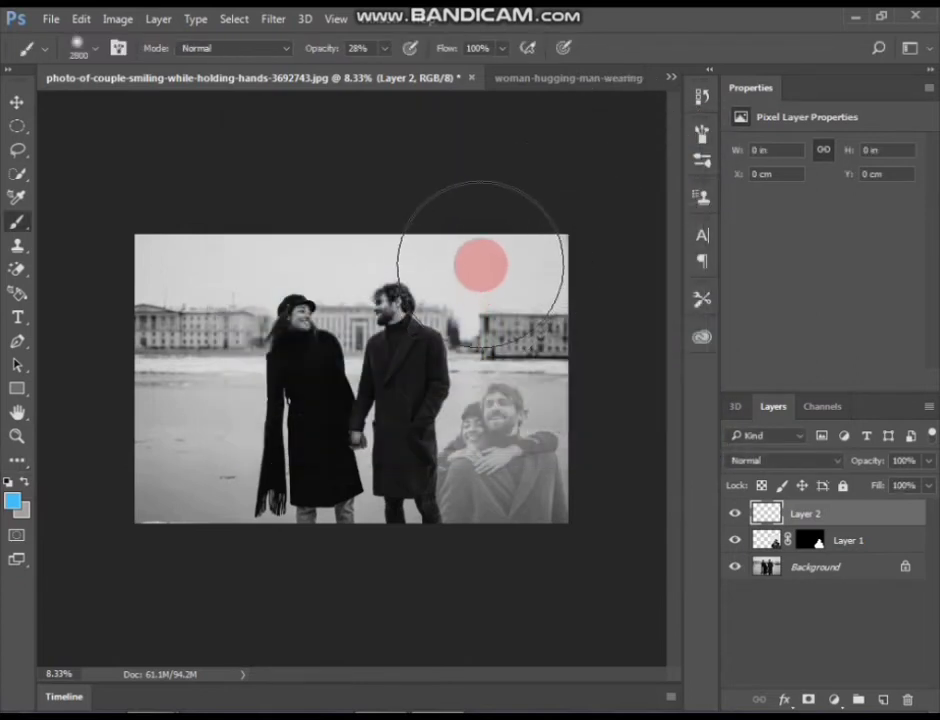
# Step: Set the brush size to 3200 and its opacity to 50%
pyautogui.press(']')
pyautogui.press(']')
pyautogui.press(']')
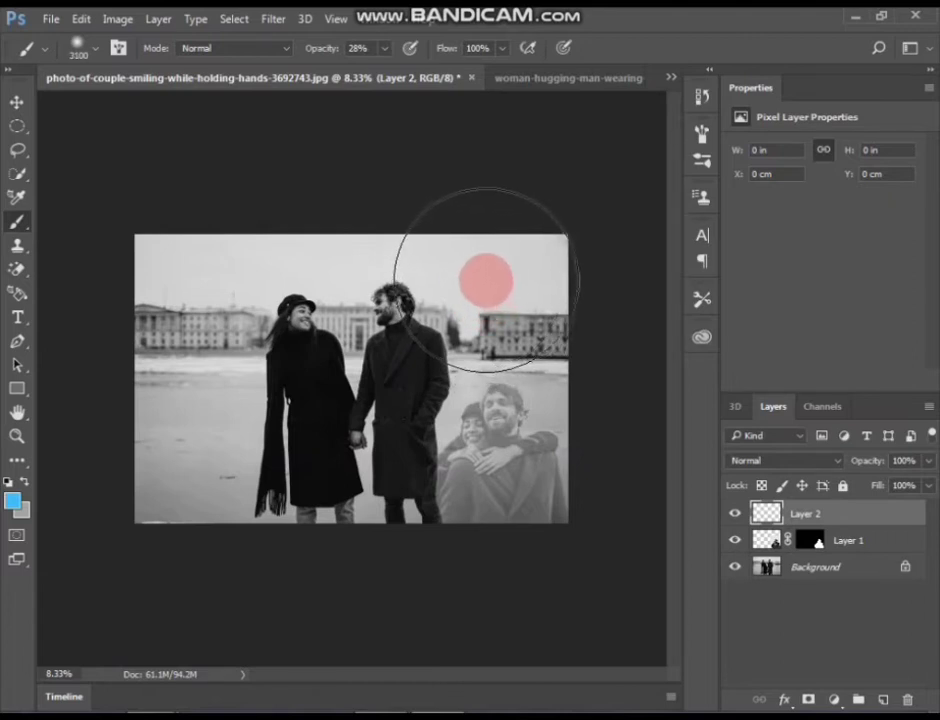
pyautogui.press('[')
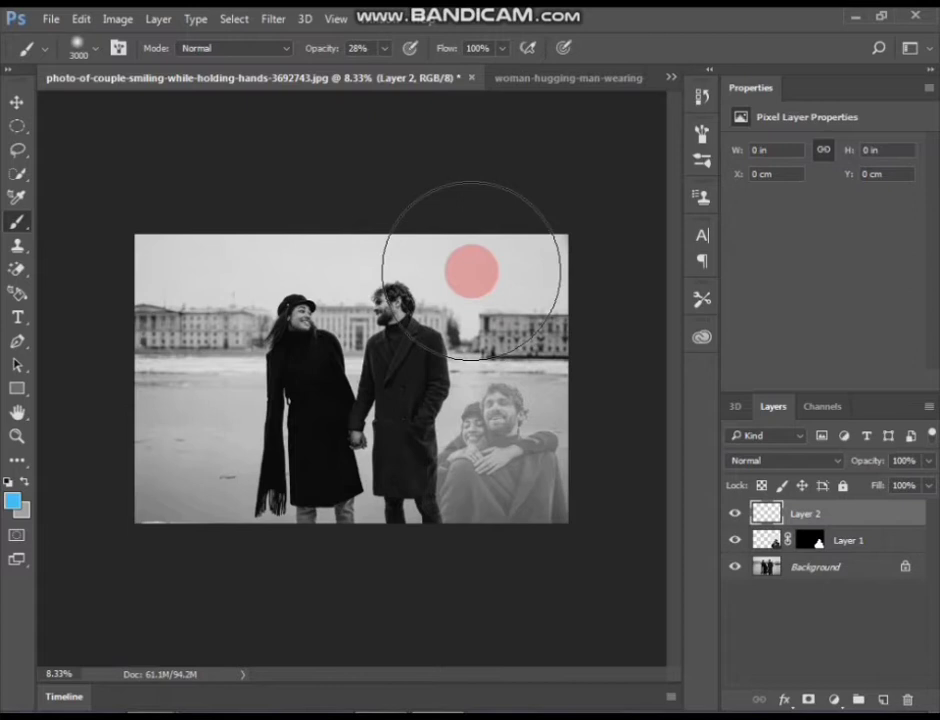
pyautogui.click(384, 50)
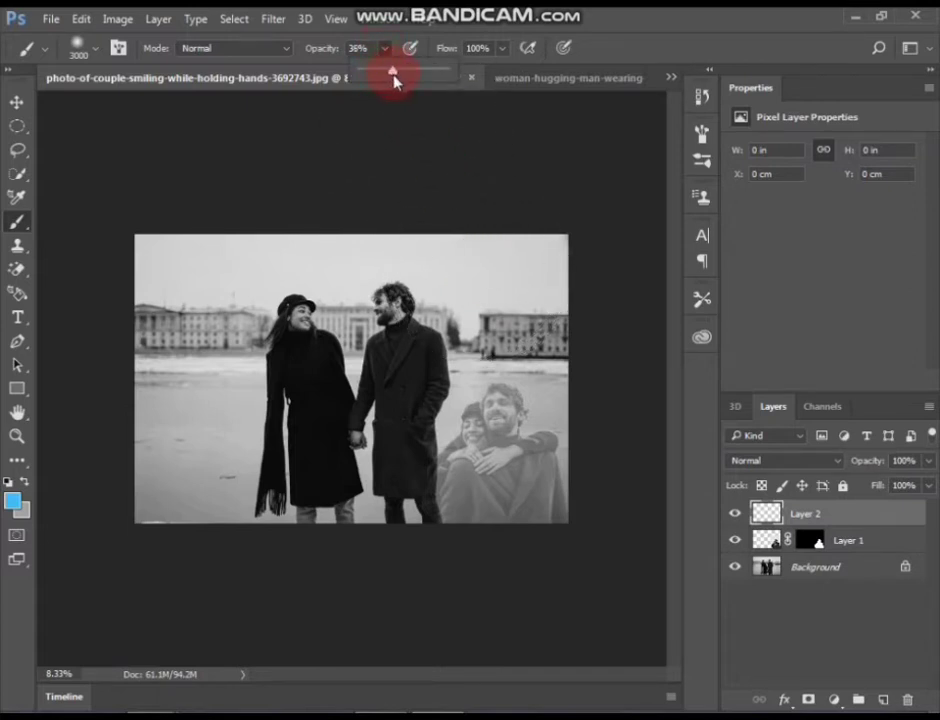
pyautogui.moveTo(394, 76); pyautogui.dragTo(403, 82)
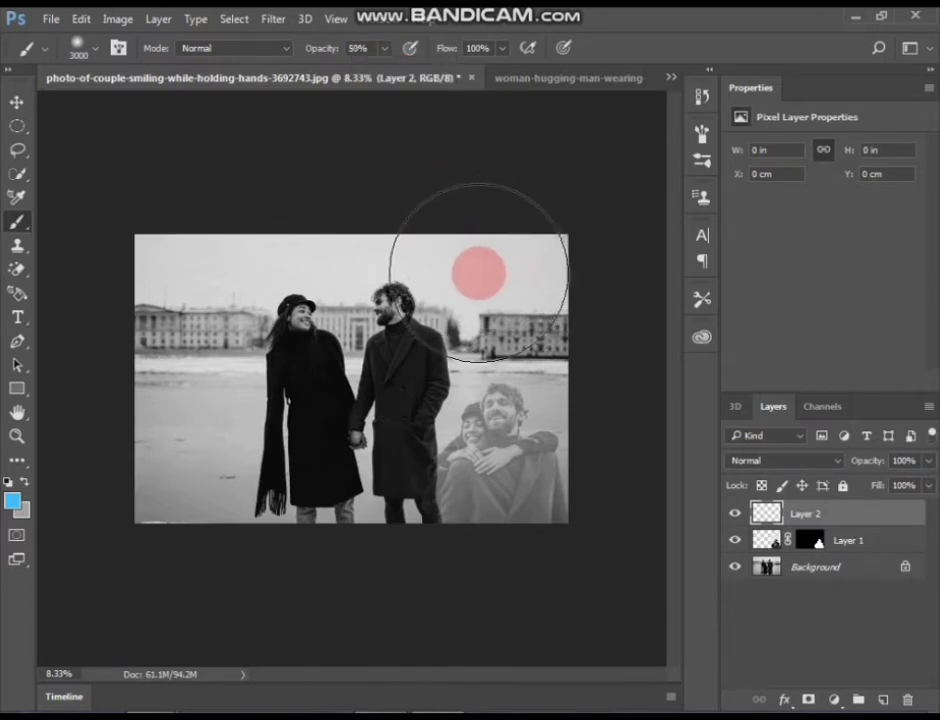
pyautogui.press(']')
pyautogui.press(']')
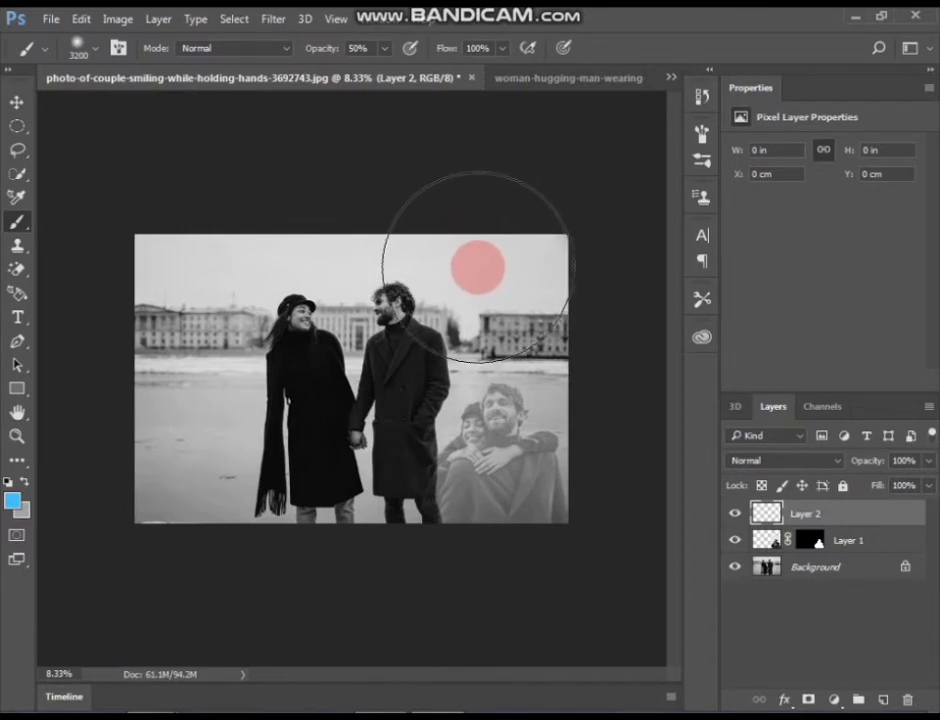
# Step: Paint one soft blue glow over the sky in the photo's upper-right area, redoing the first dab, and reduce the brush size to 1800
pyautogui.moveTo(477, 267)
pyautogui.mouseDown()
pyautogui.moveTo(497, 271)
pyautogui.moveTo(484, 267)
pyautogui.mouseUp()
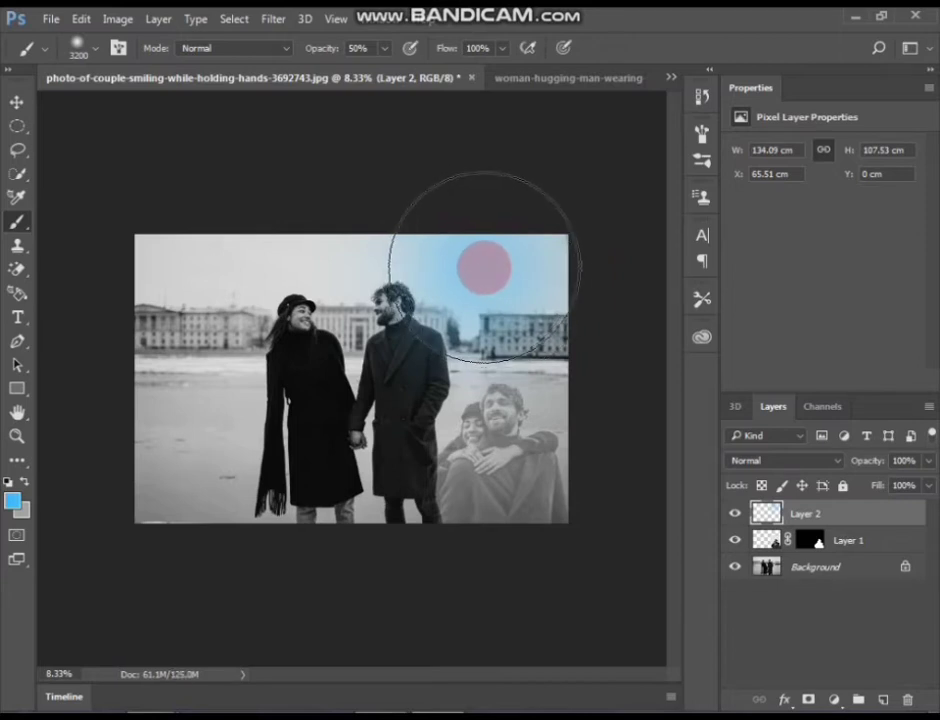
pyautogui.hotkey('ctrl', 'z')
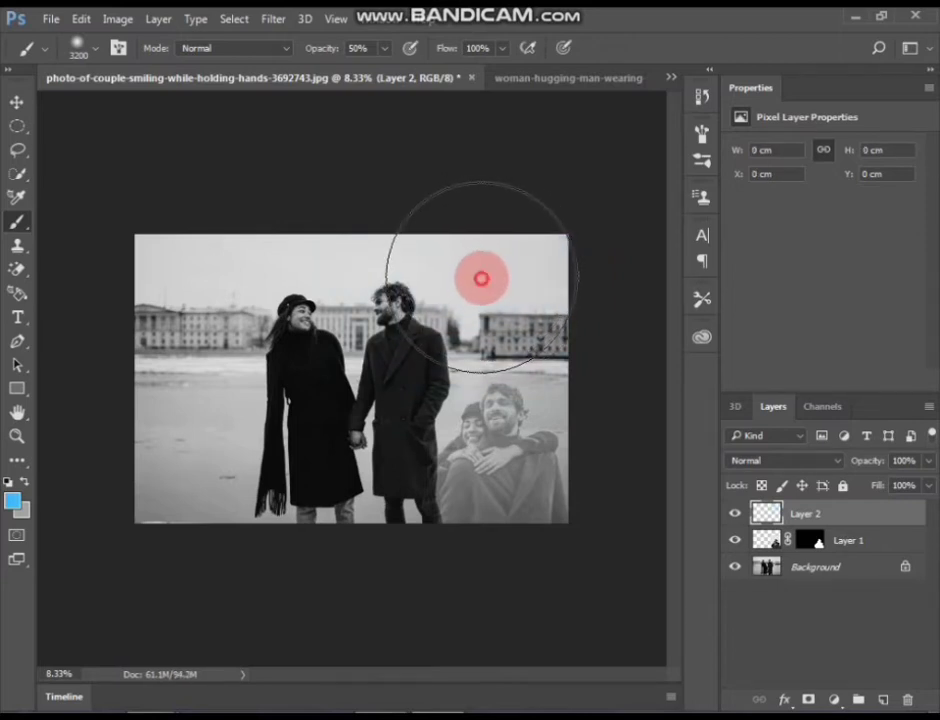
pyautogui.moveTo(482, 277)
pyautogui.mouseDown()
pyautogui.moveTo(621, 273)
pyautogui.moveTo(572, 280)
pyautogui.moveTo(497, 341)
pyautogui.mouseUp()
pyautogui.press('[')
pyautogui.press('[')
pyautogui.press('[')
pyautogui.press('[')
pyautogui.press('[')
pyautogui.press('[')
pyautogui.press('[')
pyautogui.press('[')
pyautogui.press('[')
pyautogui.press('[')
pyautogui.press('[')
pyautogui.press('[')
pyautogui.press('[')
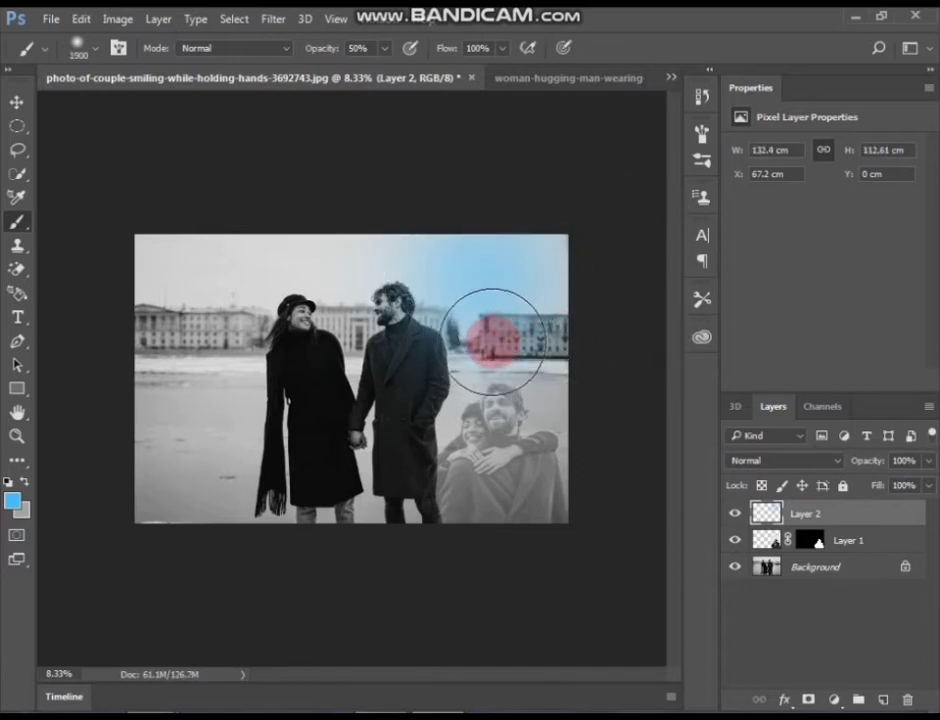
# Step: Set the blue sky glow layer's blend mode to Screen and toggle its visibility to compare the effect
pyautogui.click(793, 462)
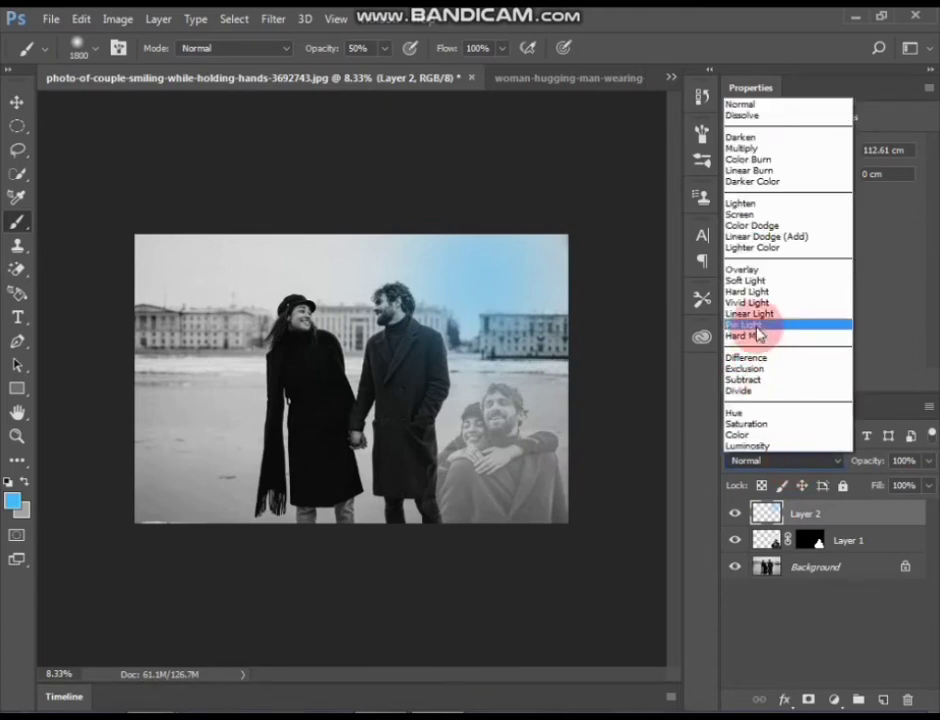
pyautogui.click(768, 204)
pyautogui.click(778, 463)
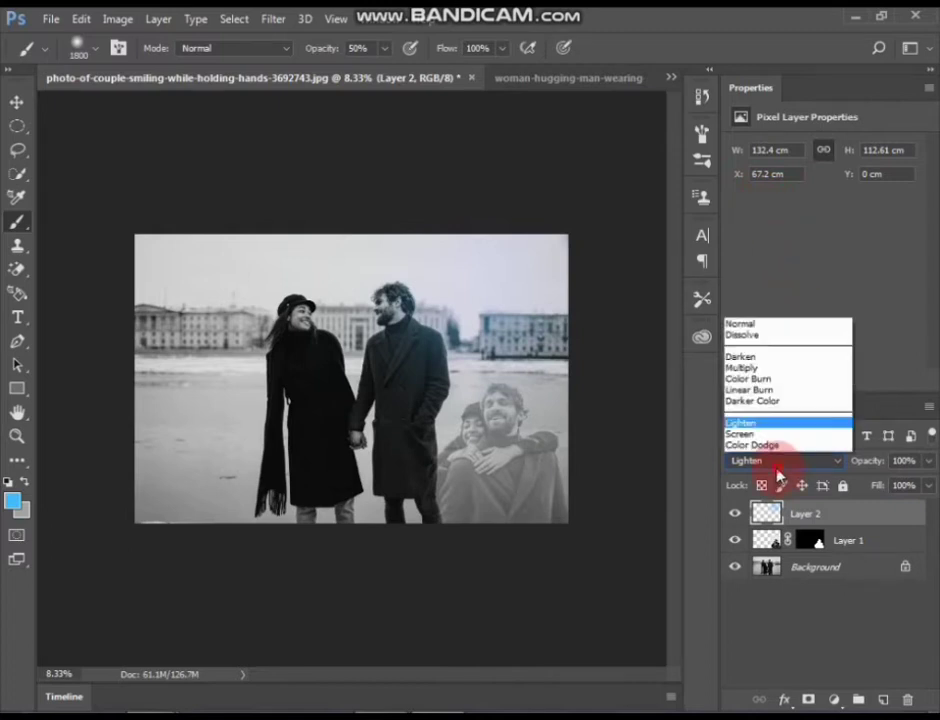
pyautogui.click(757, 214)
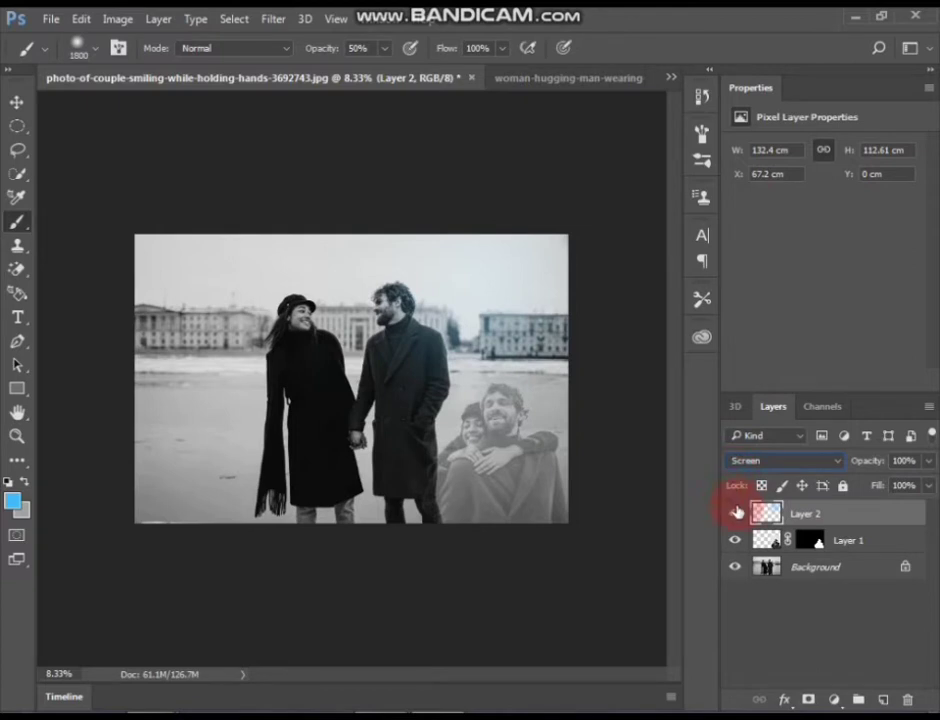
pyautogui.click(738, 514)
pyautogui.click(737, 514)
pyautogui.click(737, 514)
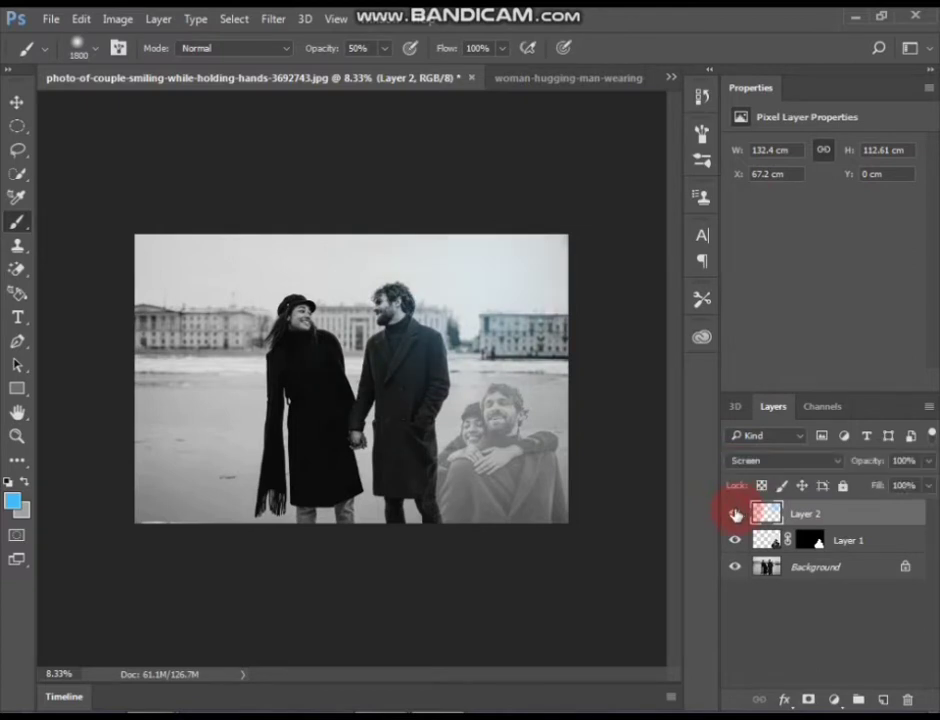
# Step: Lower the sky glow layer's opacity to 85% and toggle its visibility to compare
pyautogui.click(931, 461)
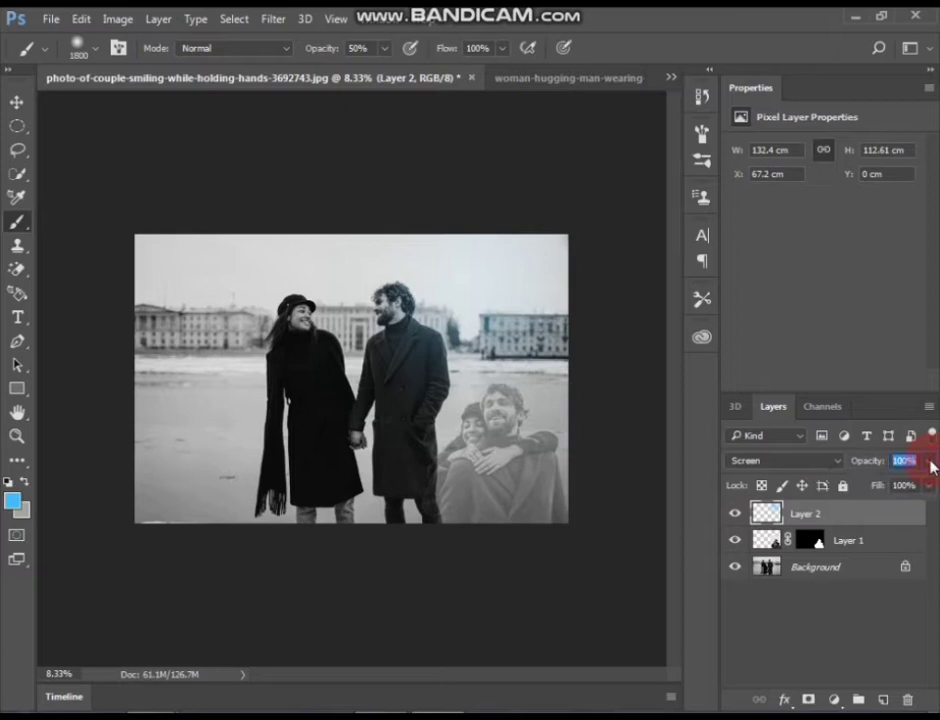
pyautogui.scroll(-1, 911, 463)
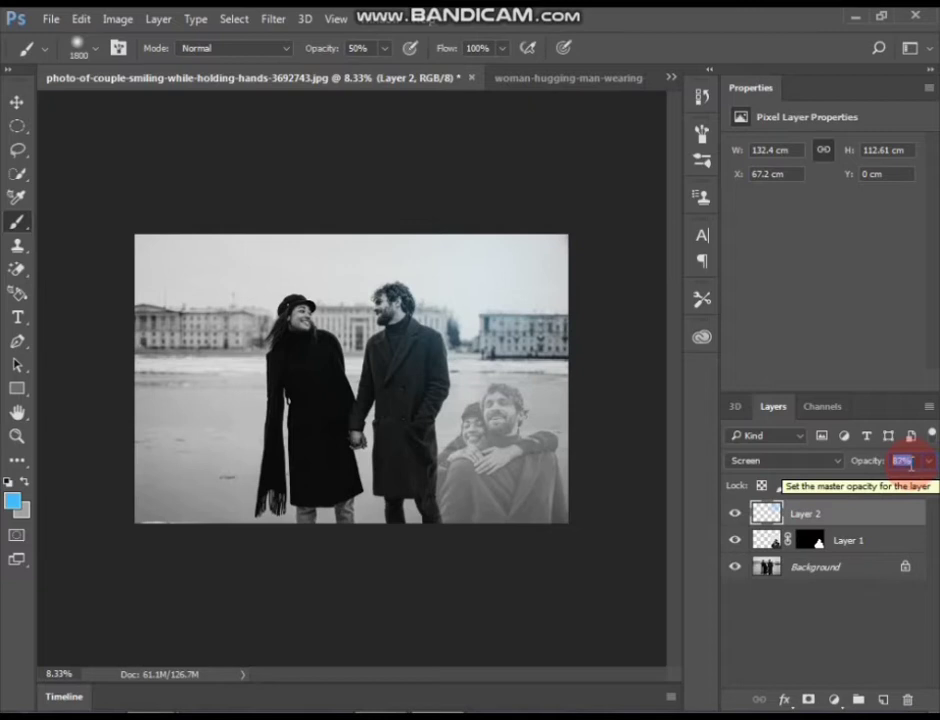
pyautogui.press('Return')
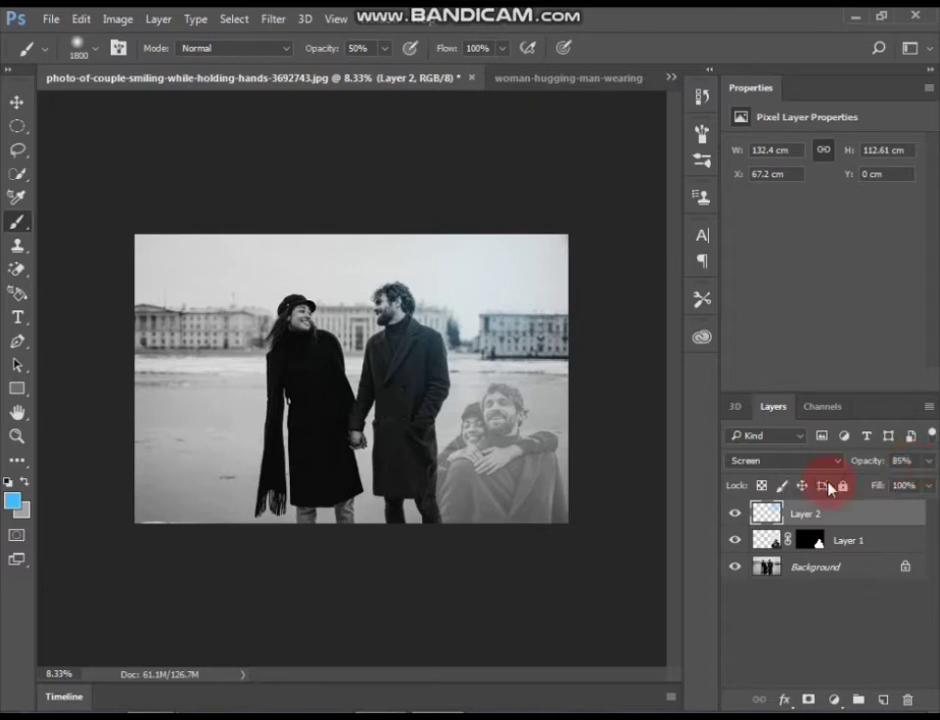
pyautogui.click(739, 518)
pyautogui.click(740, 520)
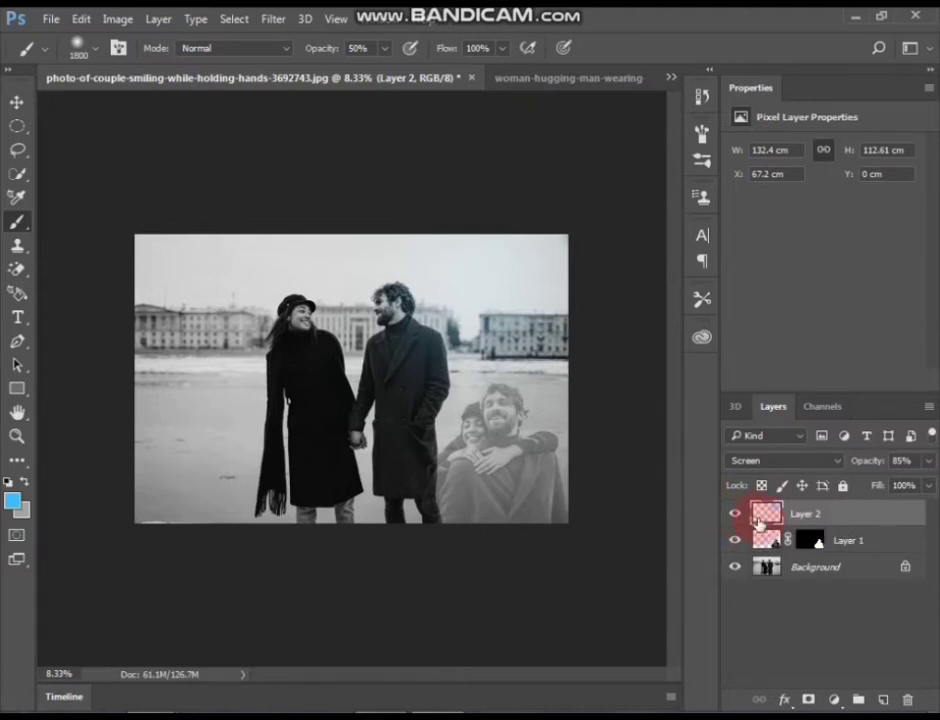
# Step: Create a new layer above the sky glow and enlarge the brush to 3200
pyautogui.click(881, 700)
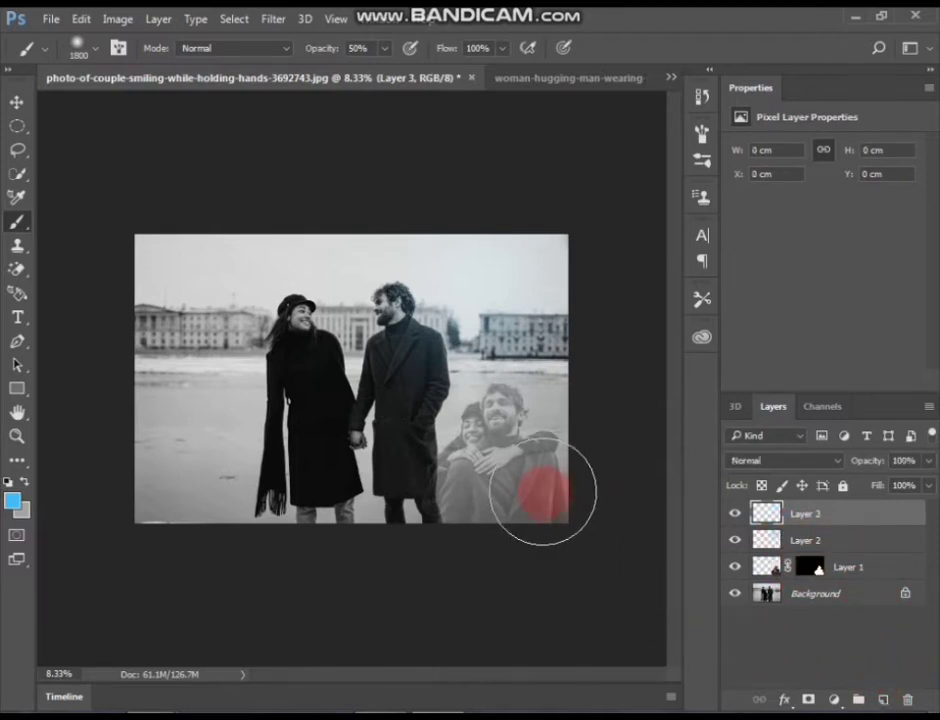
pyautogui.press(']')
pyautogui.press(']')
pyautogui.press(']')
pyautogui.press(']')
pyautogui.press(']')
pyautogui.press(']')
pyautogui.press(']')
pyautogui.press(']')
pyautogui.press(']')
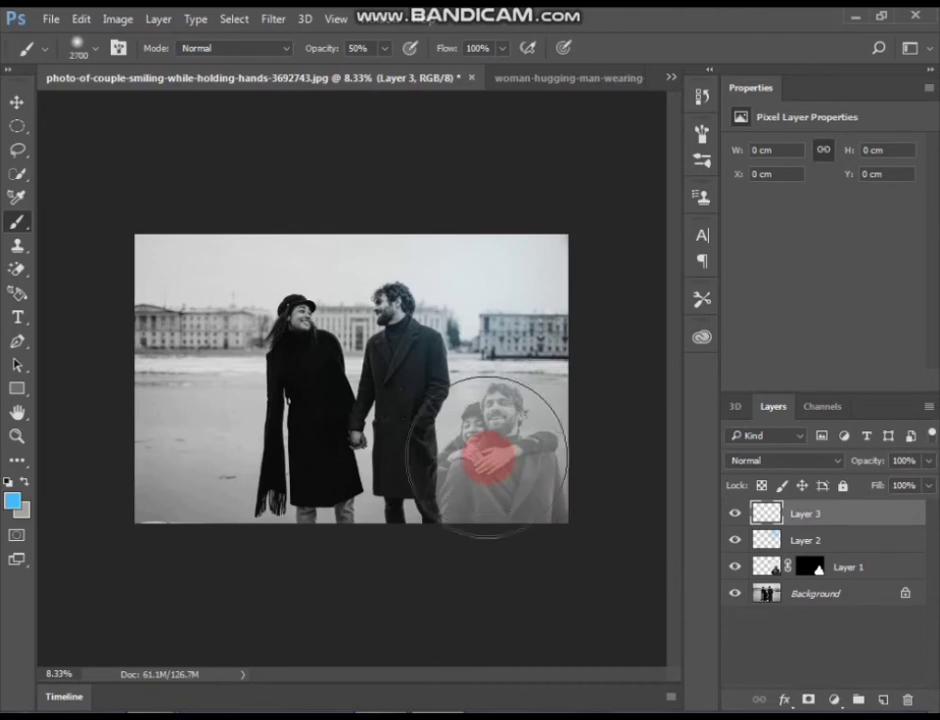
pyautogui.press(']')
pyautogui.press(']')
pyautogui.press(']')
pyautogui.press(']')
pyautogui.press(']')
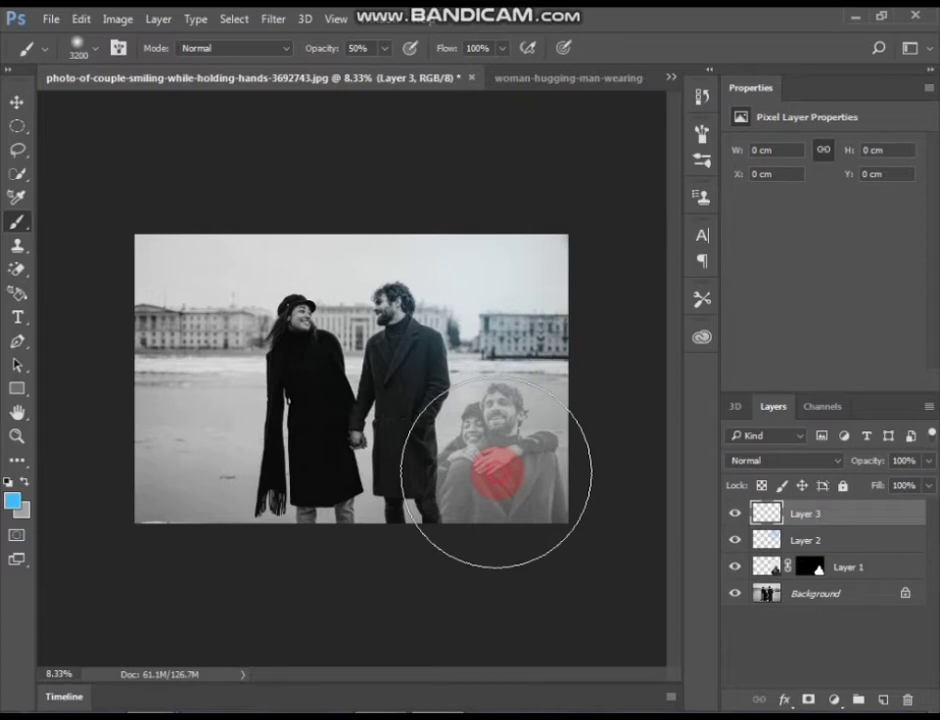
# Step: Replace the first blue dab over the hugging couple with a softer one painted at 25% brush opacity
pyautogui.click(496, 472)
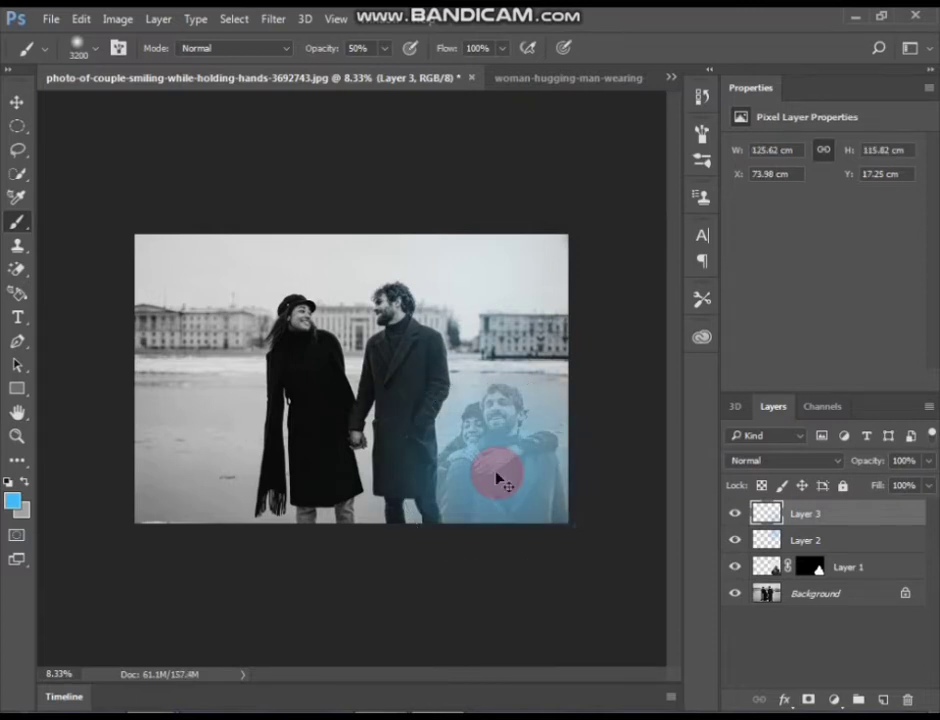
pyautogui.hotkey('ctrl', 'z')
pyautogui.click(384, 48)
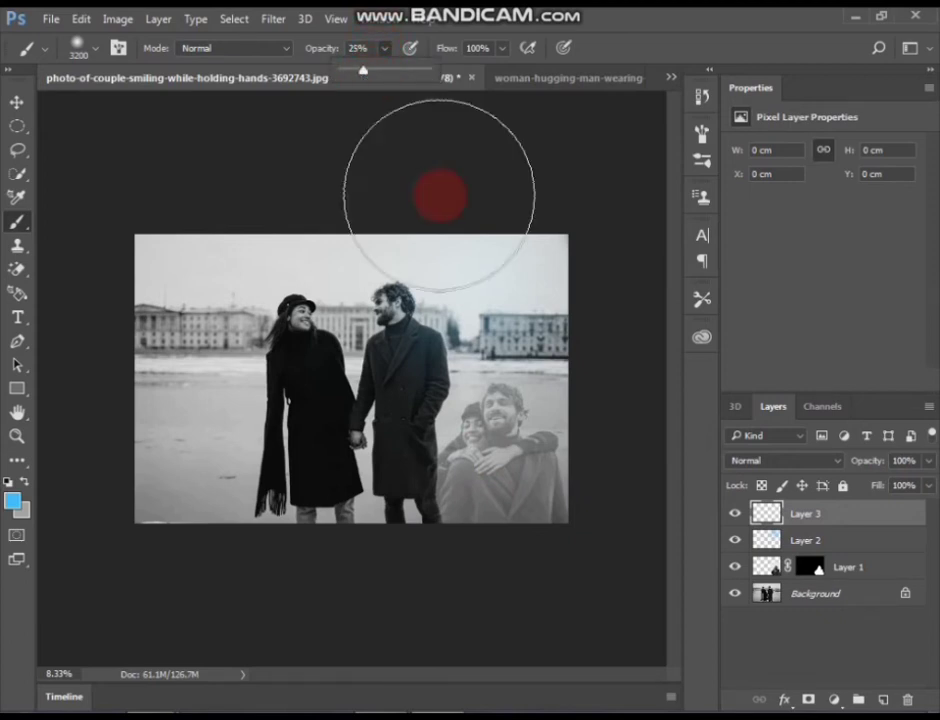
pyautogui.click(514, 424)
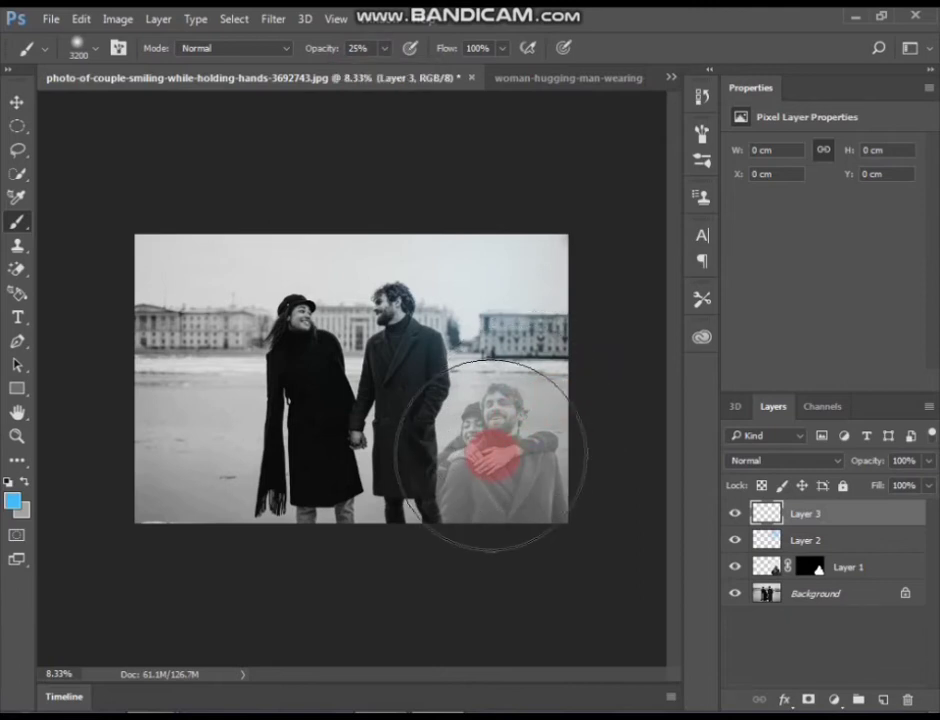
pyautogui.click(484, 456)
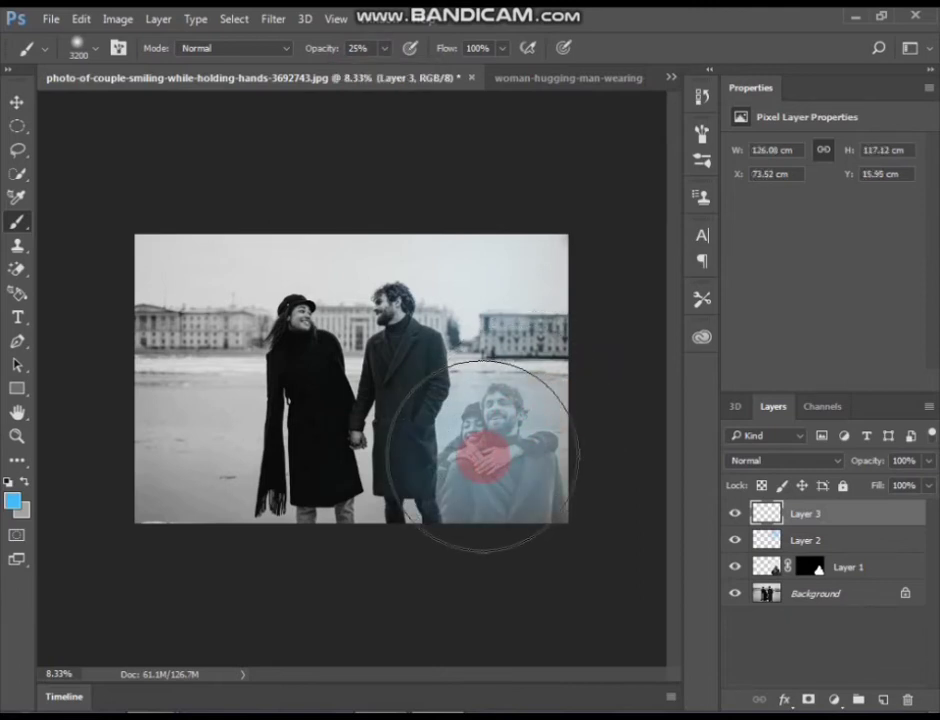
# Step: Set the blend mode of the glow layer over the hugging couple to Screen, trying Color Dodge for comparison
pyautogui.click(763, 463)
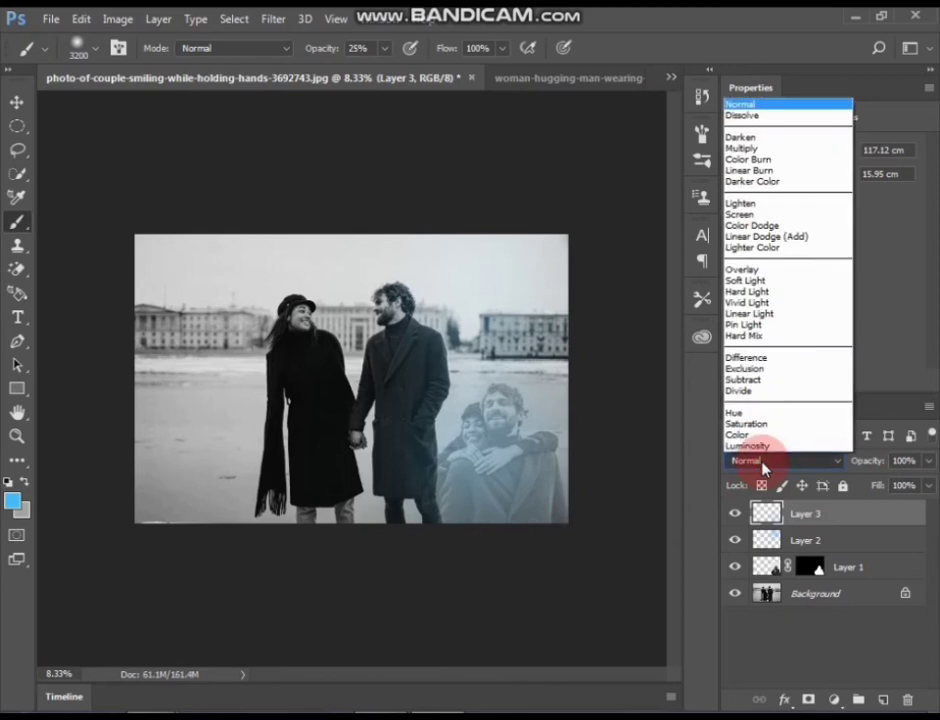
pyautogui.click(777, 215)
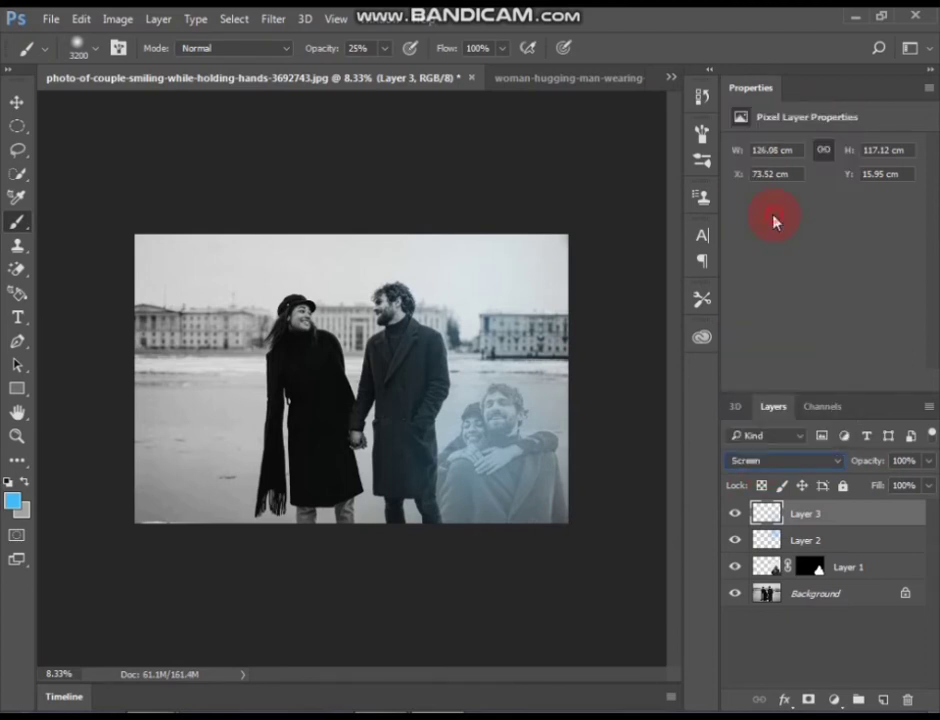
pyautogui.click(777, 463)
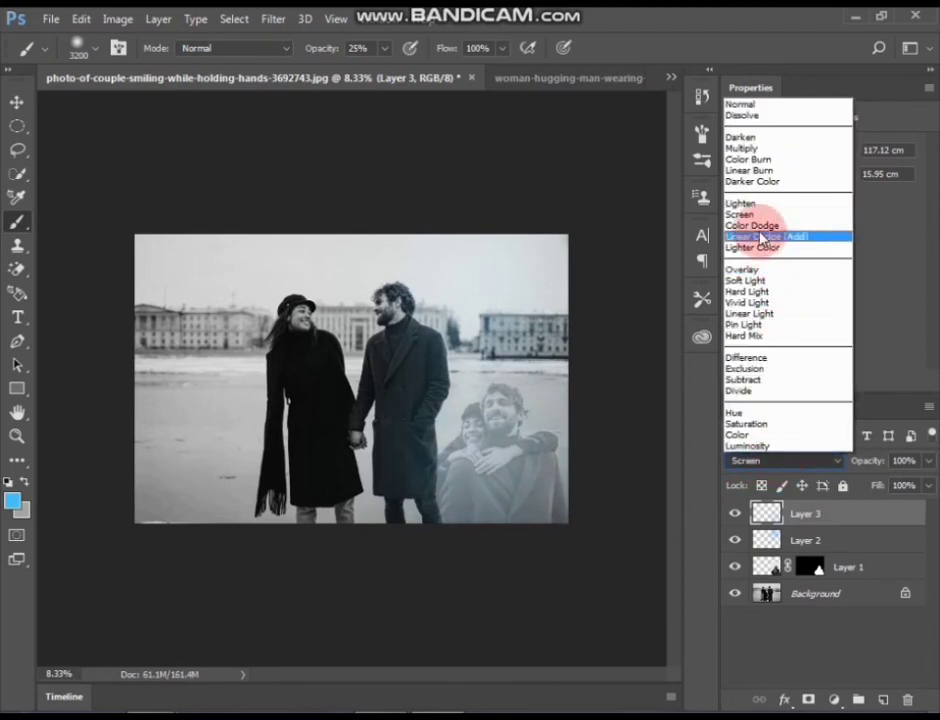
pyautogui.click(759, 233)
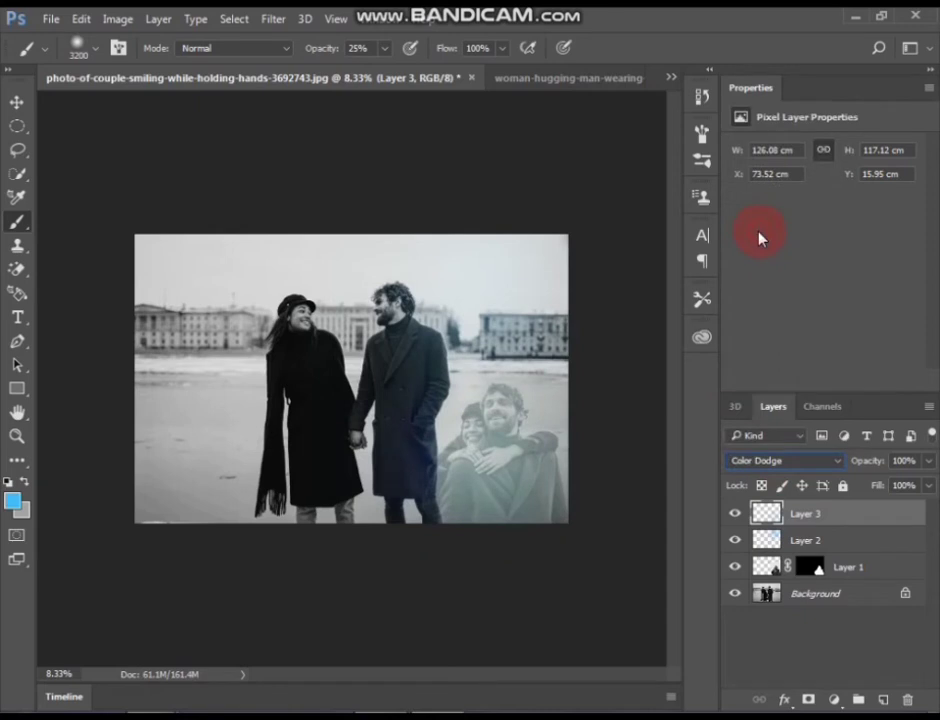
pyautogui.click(800, 461)
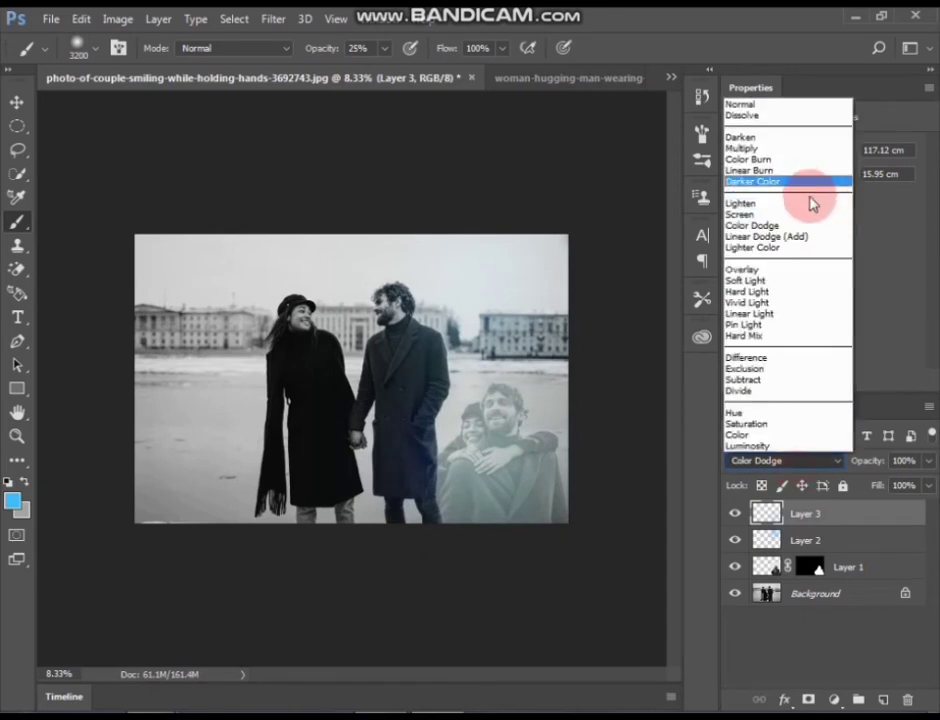
pyautogui.click(799, 214)
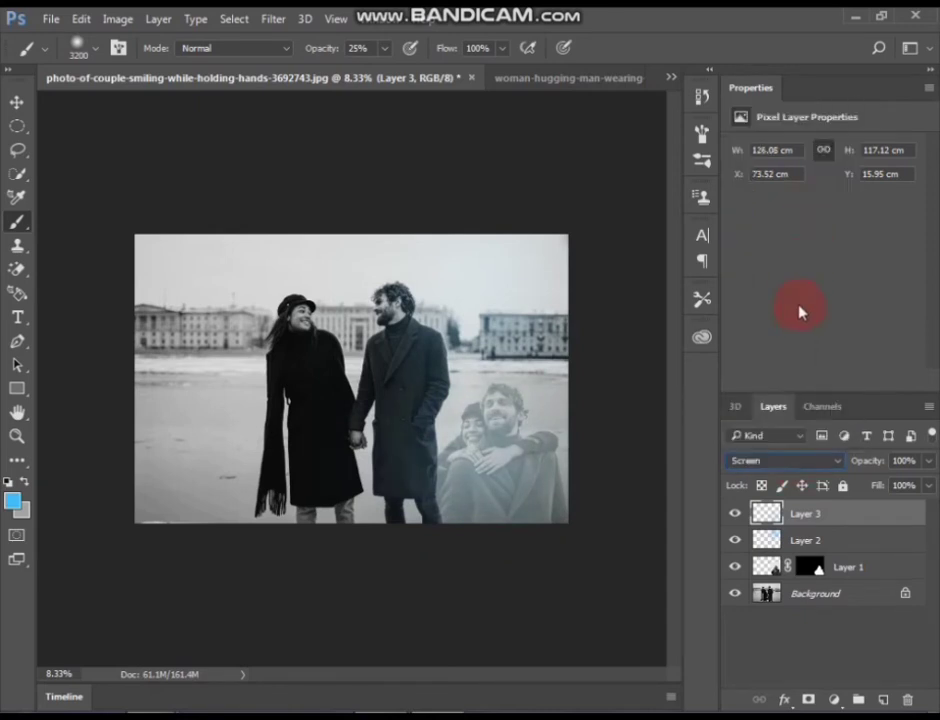
pyautogui.click(763, 461)
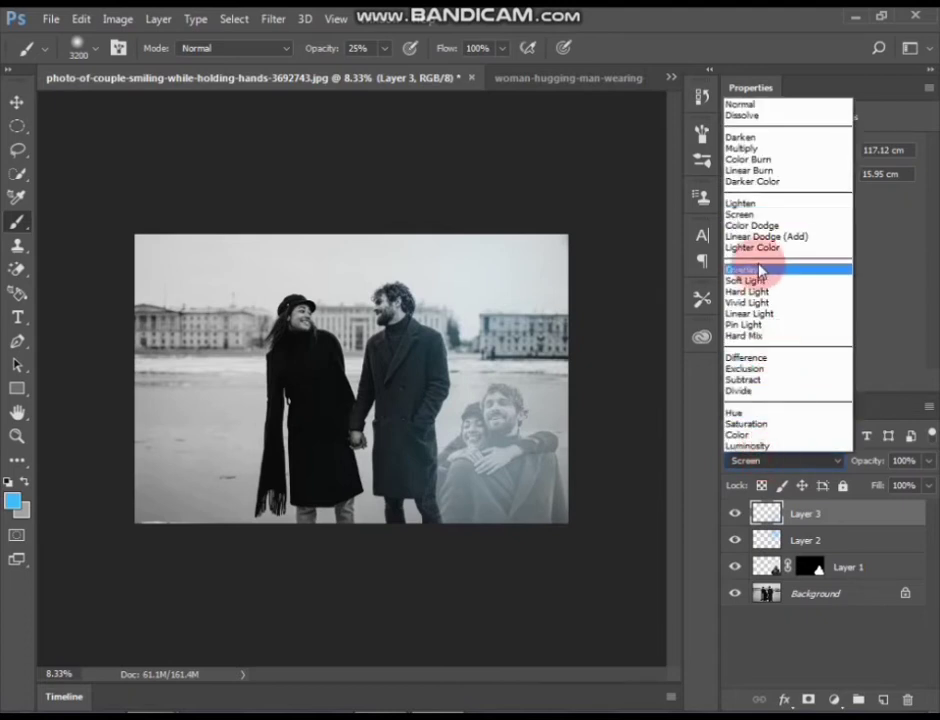
pyautogui.click(914, 484)
# Step: Lower the opacity of the glow layer over the hugging couple to 60% and toggle its visibility to compare
pyautogui.click(926, 465)
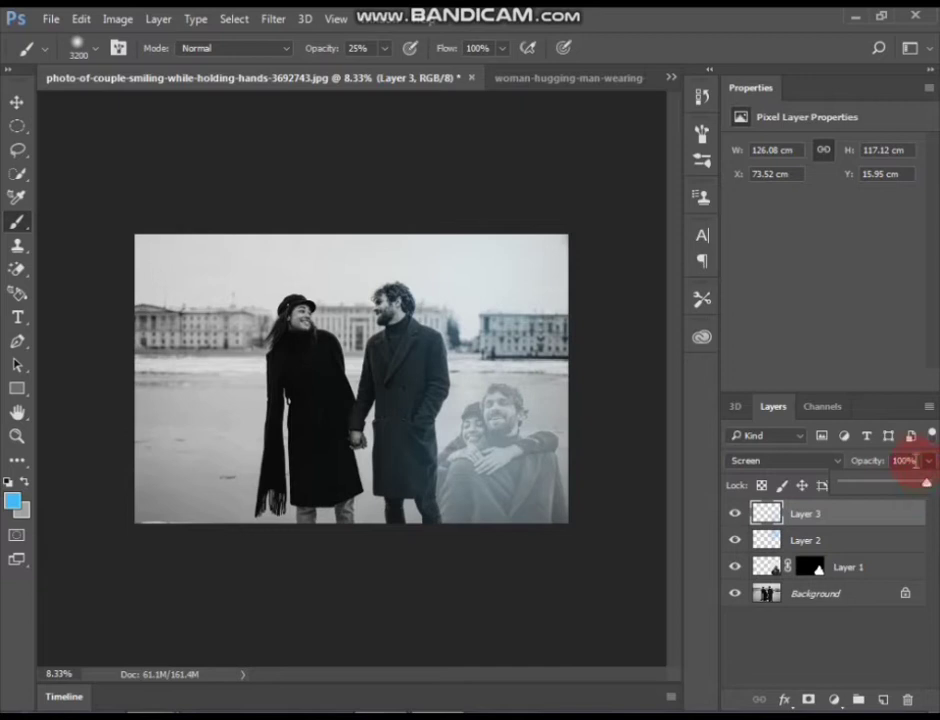
pyautogui.click(890, 461)
pyautogui.click(927, 464)
pyautogui.moveTo(932, 486); pyautogui.dragTo(918, 494)
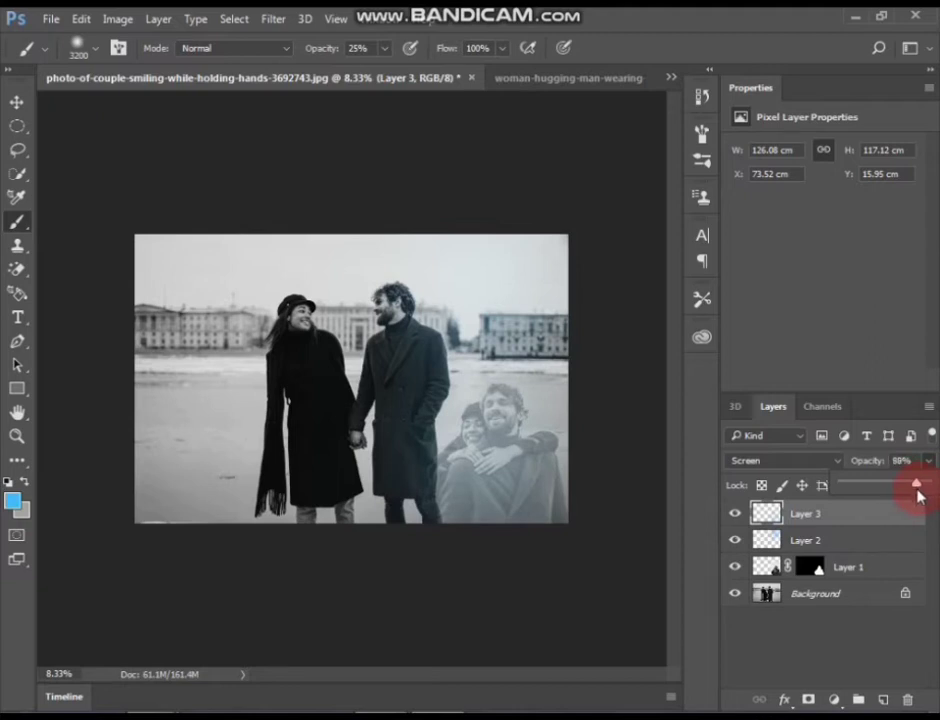
pyautogui.moveTo(912, 463); pyautogui.dragTo(862, 471)
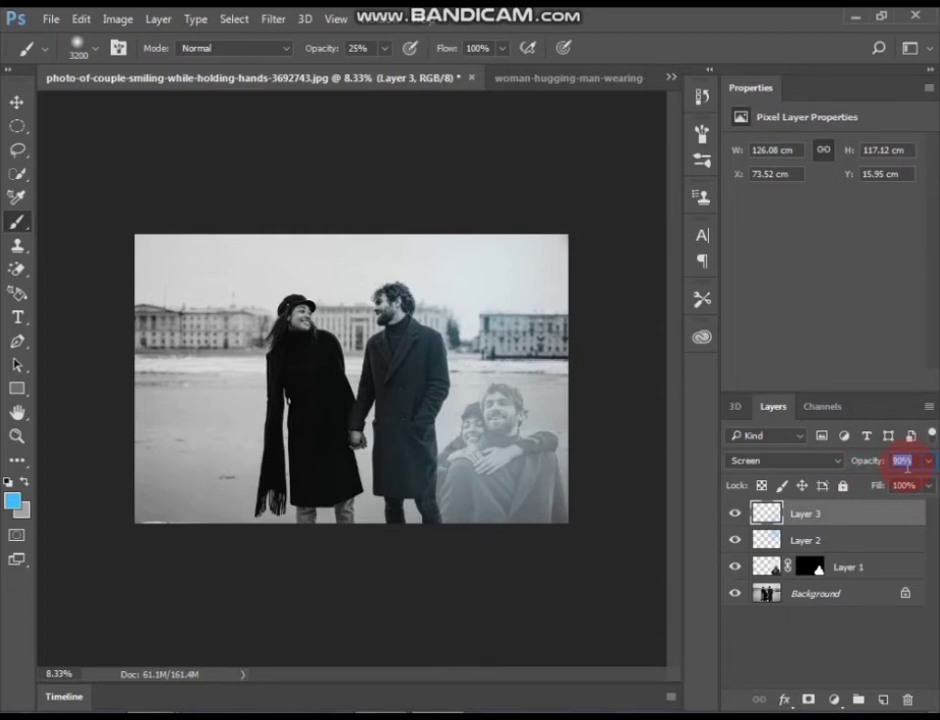
pyautogui.click(735, 514)
pyautogui.click(735, 514)
pyautogui.click(903, 461)
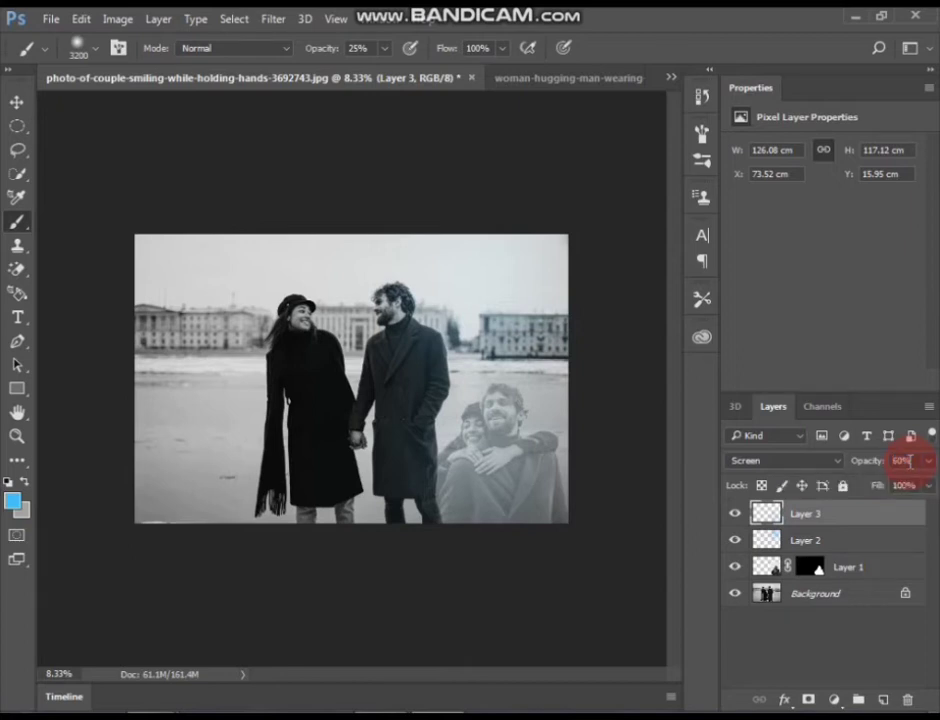
pyautogui.click(733, 514)
pyautogui.click(733, 514)
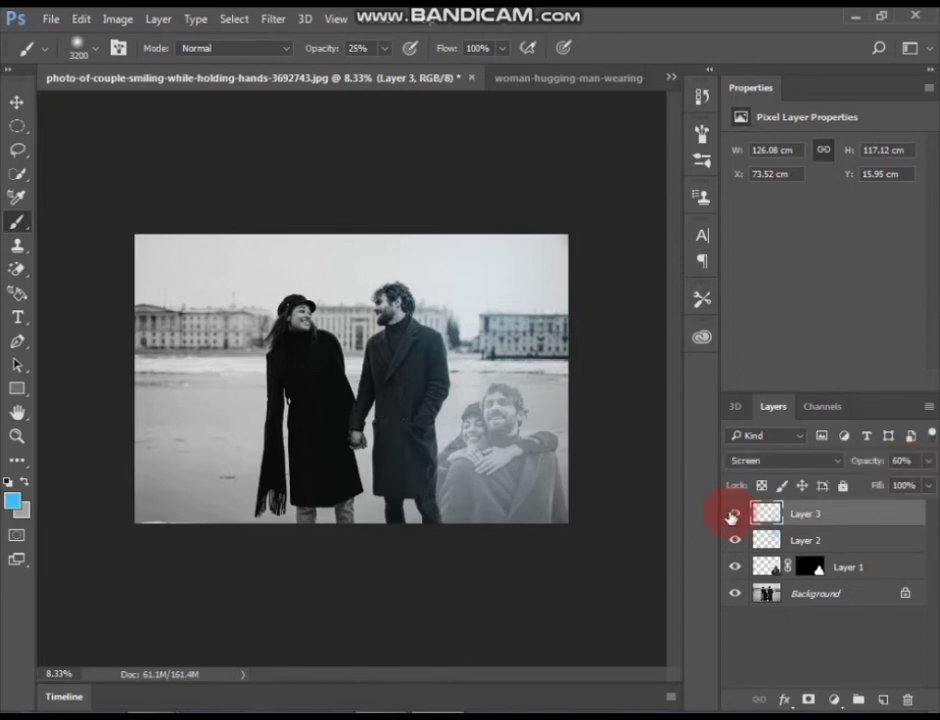
# Step: Lower the opacity of the blue sky glow layer, Layer 2, to 55%
pyautogui.click(766, 540)
pyautogui.click(903, 460)
pyautogui.moveTo(928, 461); pyautogui.dragTo(917, 478)
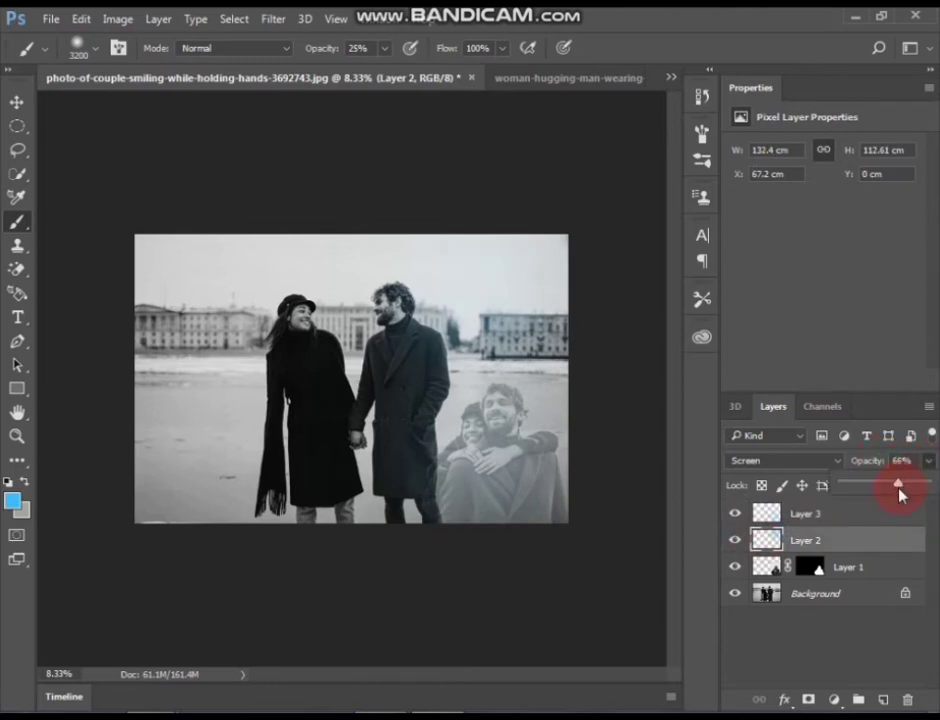
pyautogui.moveTo(891, 495); pyautogui.dragTo(888, 500)
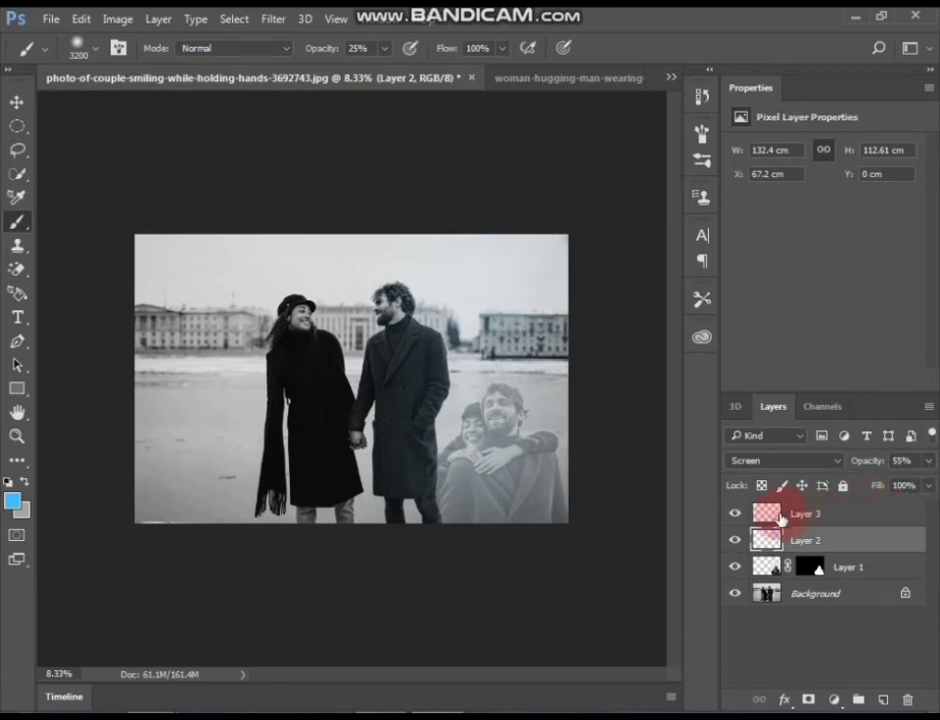
# Step: Toggle the visibility of both blue glow layers and the hugging-couple cut-out to compare their effect on the photo
pyautogui.click(736, 514)
pyautogui.click(736, 514)
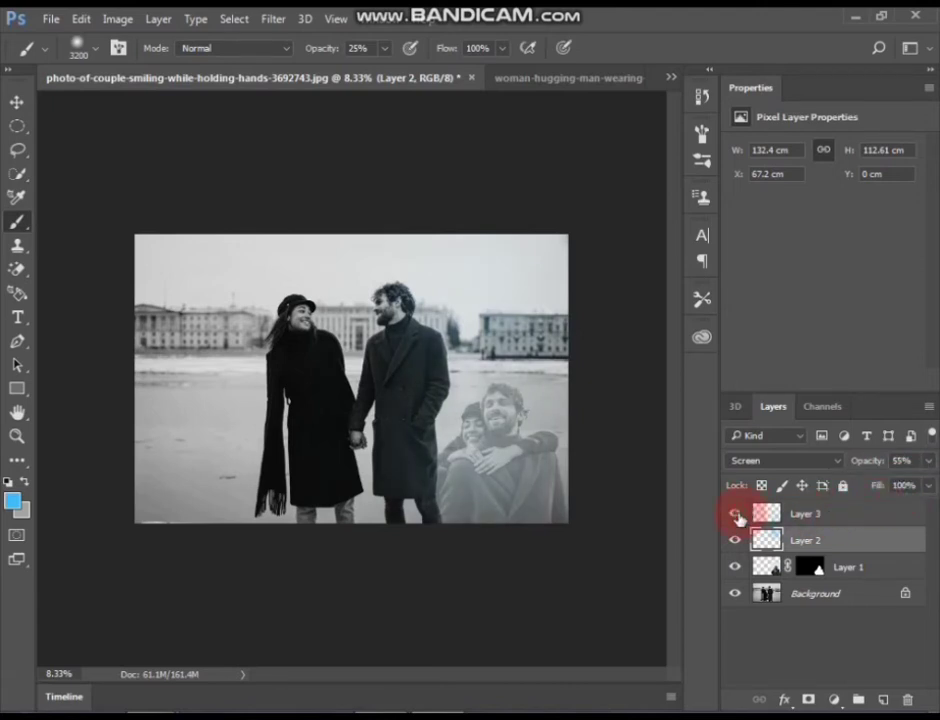
pyautogui.click(762, 516)
pyautogui.click(735, 515)
pyautogui.click(735, 515)
pyautogui.click(735, 540)
pyautogui.click(735, 540)
pyautogui.click(735, 567)
pyautogui.click(735, 567)
pyautogui.click(766, 541)
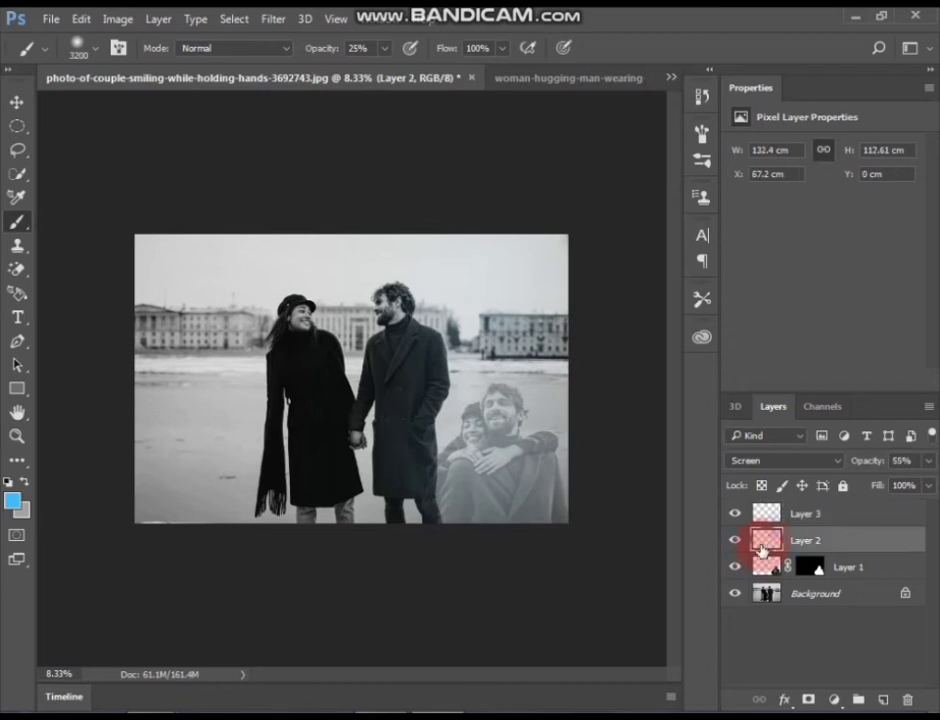
pyautogui.click(742, 541)
pyautogui.click(742, 541)
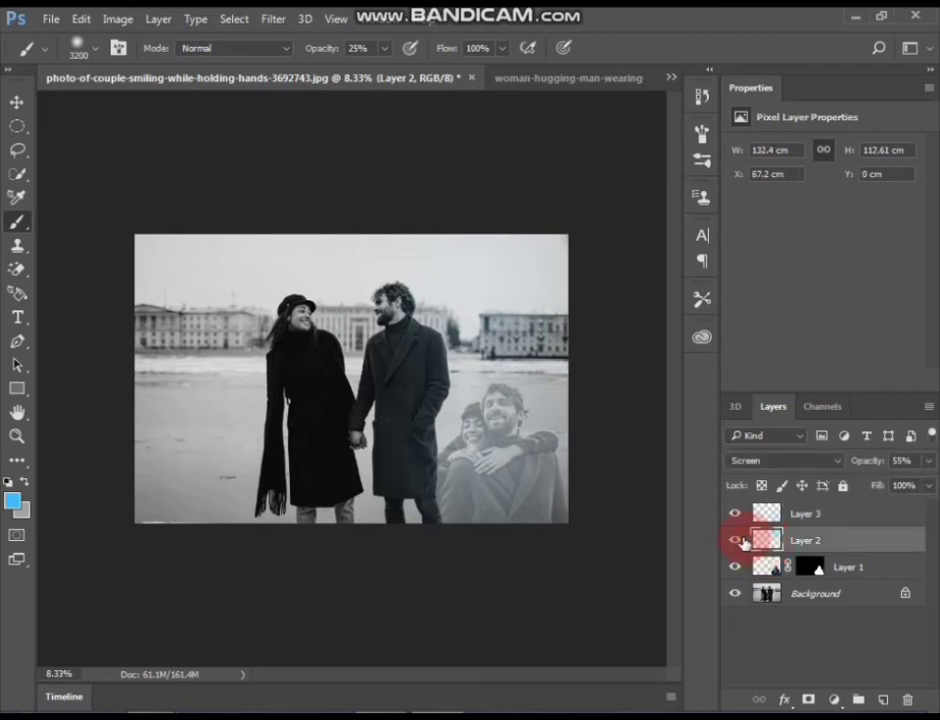
# Step: Create a new layer above the other glow layers and set the foreground colour to light yellow f6ff69 for the brush
pyautogui.click(783, 516)
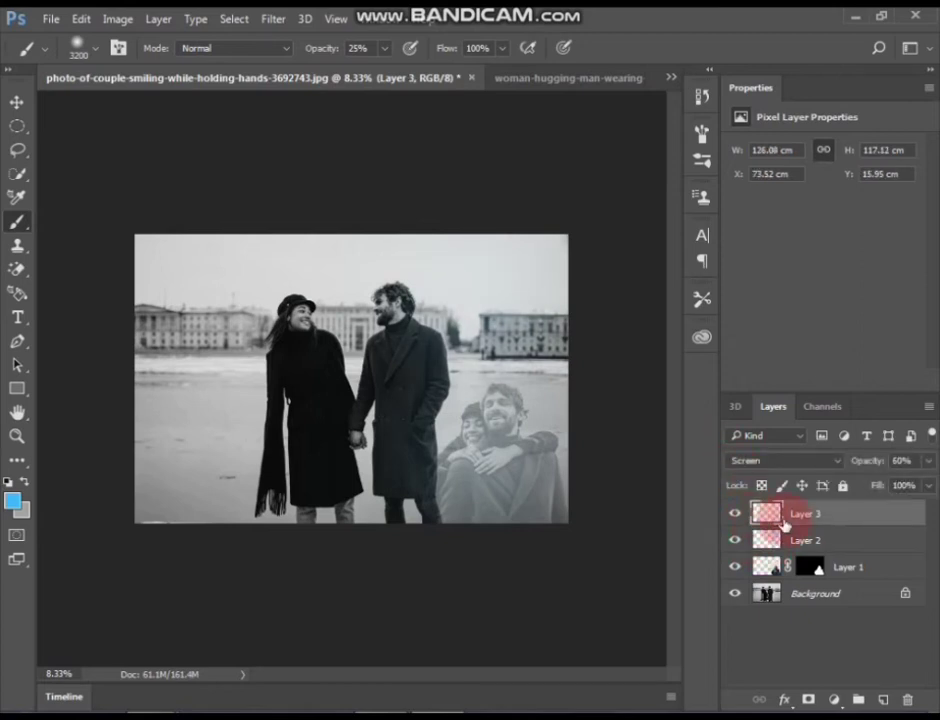
pyautogui.click(884, 700)
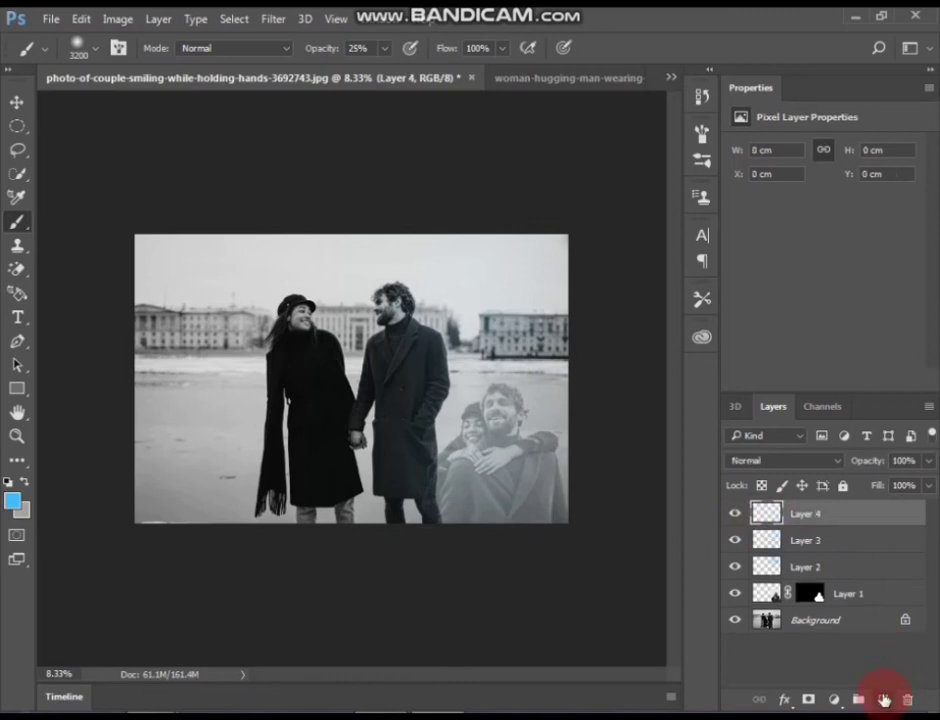
pyautogui.click(15, 498)
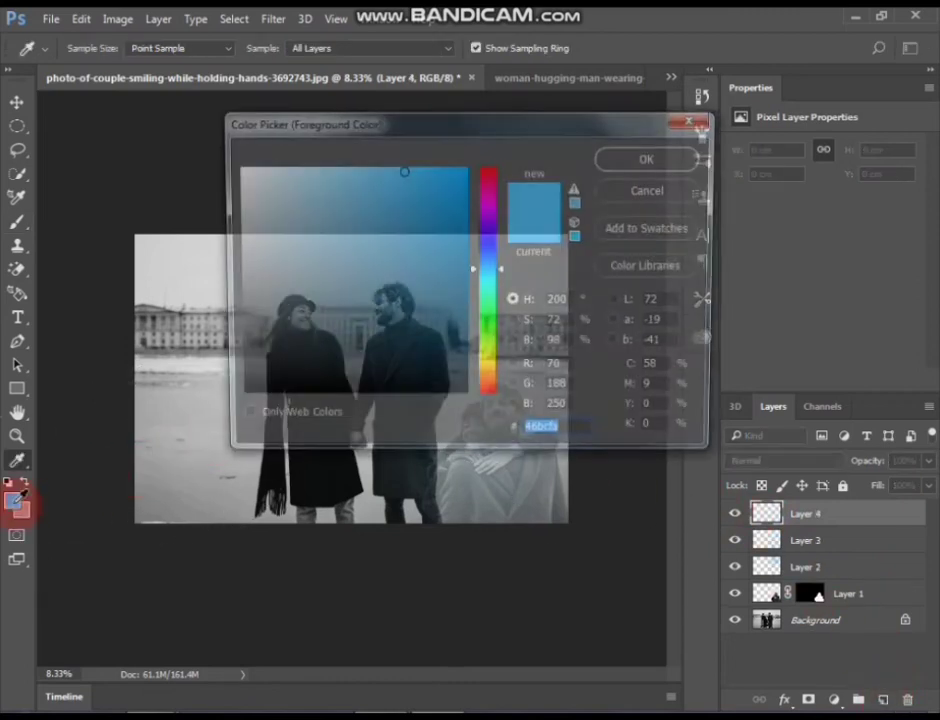
pyautogui.moveTo(488, 338); pyautogui.dragTo(487, 367)
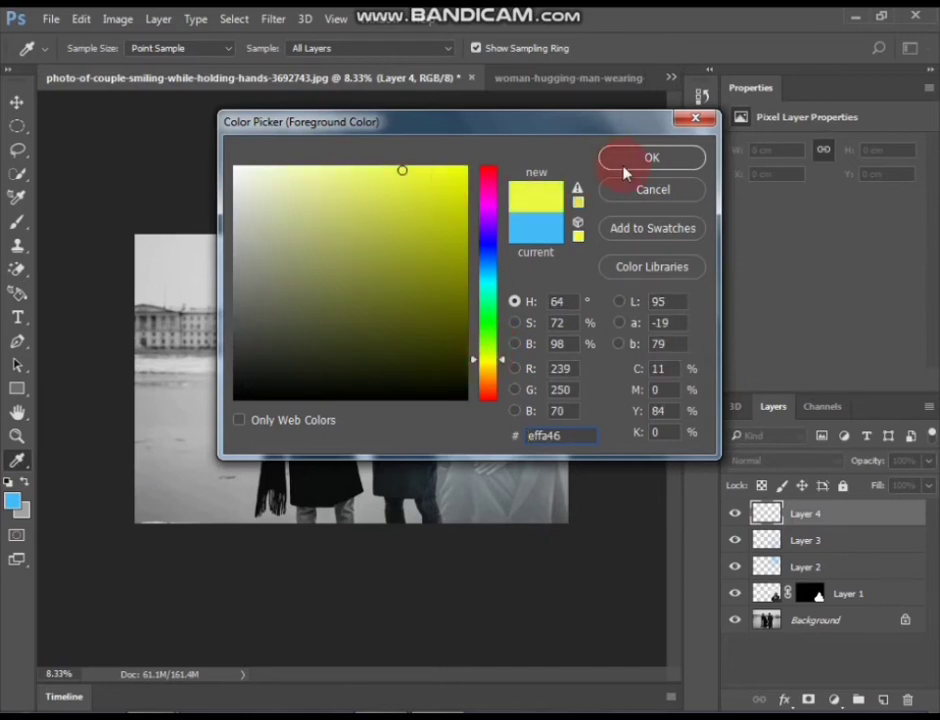
pyautogui.moveTo(373, 167); pyautogui.dragTo(370, 153)
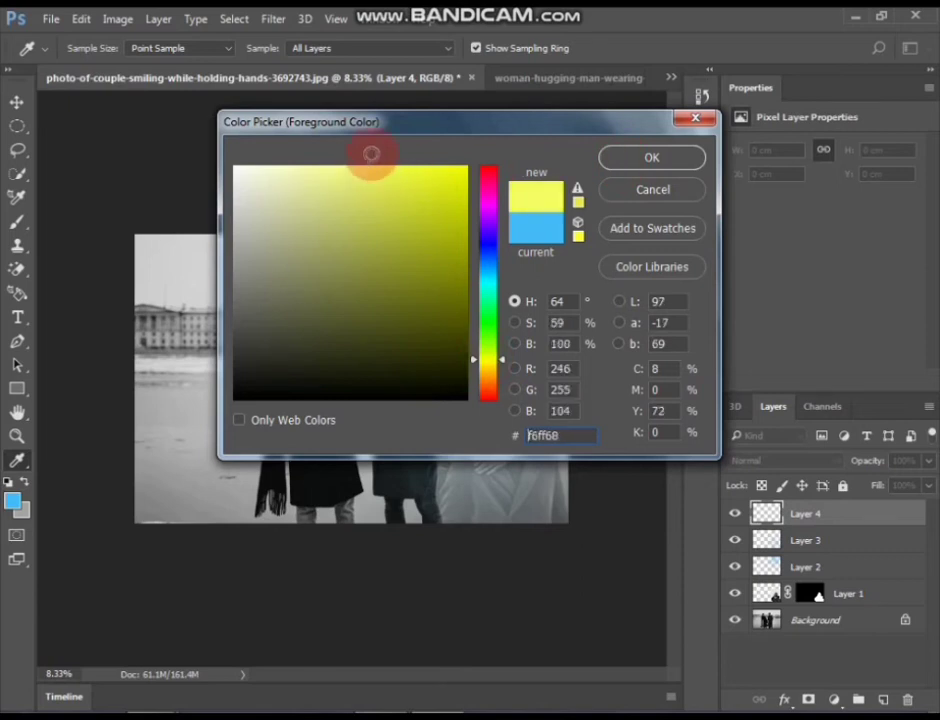
pyautogui.click(623, 164)
pyautogui.press('b')
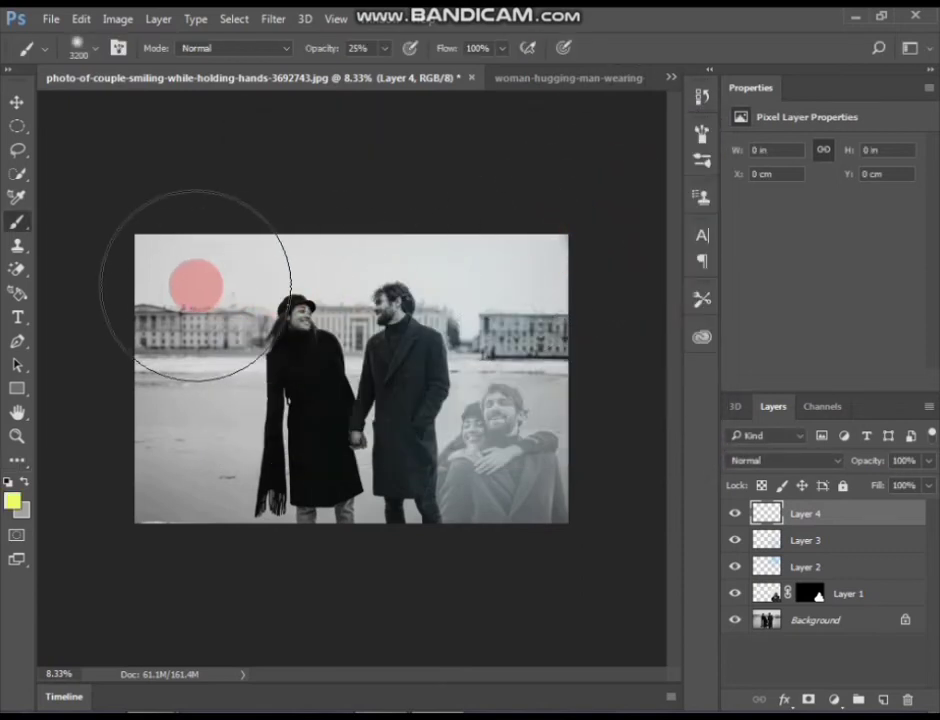
# Step: Raise the brush opacity to 50% and paint one yellow dab over the sky and buildings behind the woman in the hat
pyautogui.click(384, 49)
pyautogui.moveTo(386, 78); pyautogui.dragTo(407, 93)
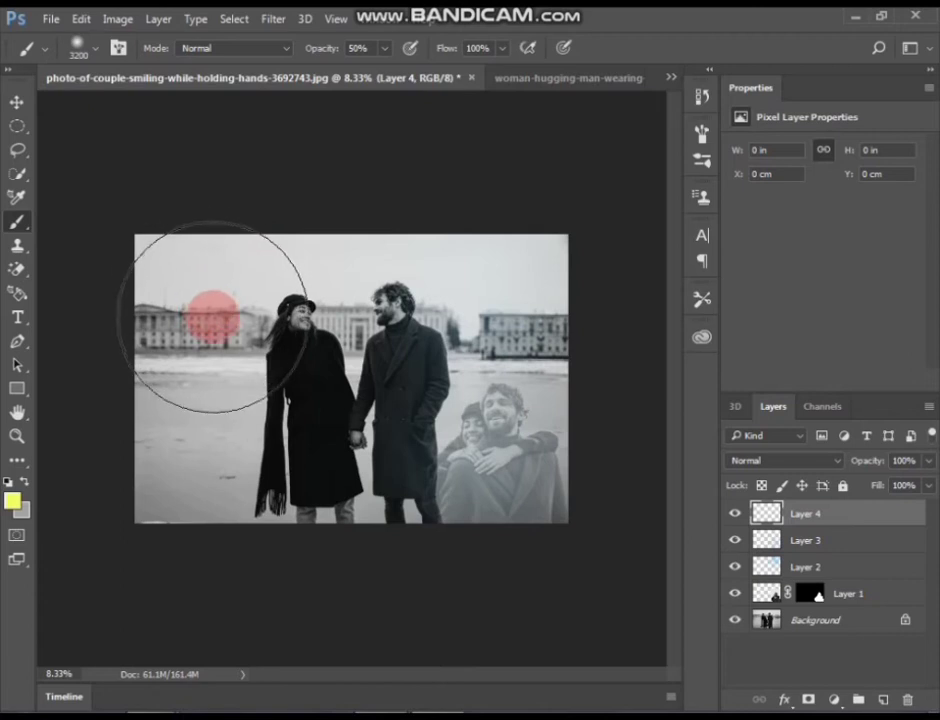
pyautogui.click(212, 304)
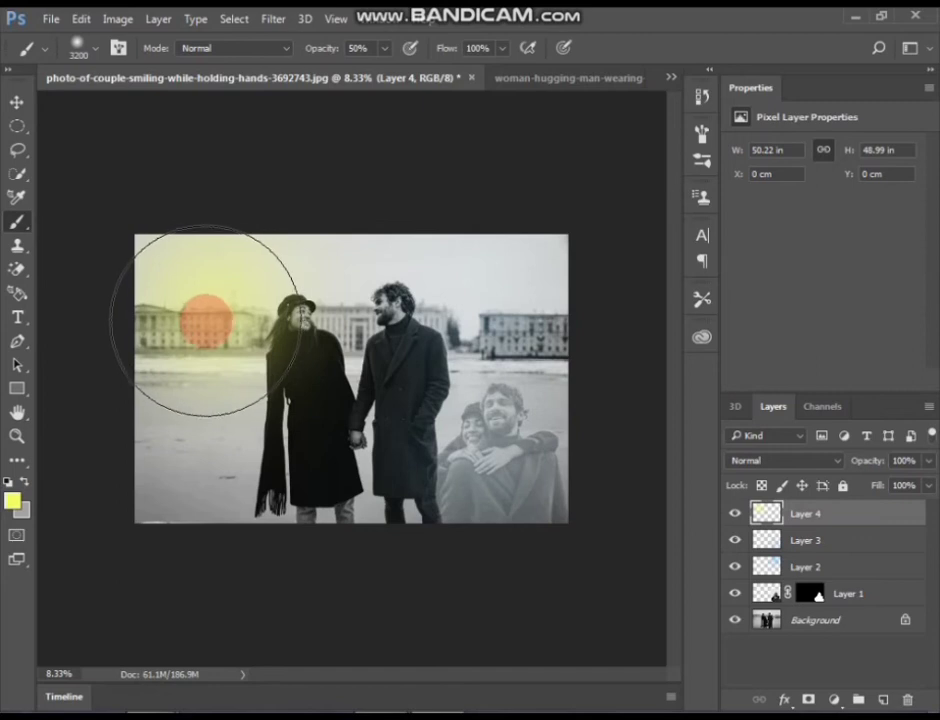
# Step: Change the foreground colour to a warmer yellow, ffe569, for the brush
pyautogui.click(20, 506)
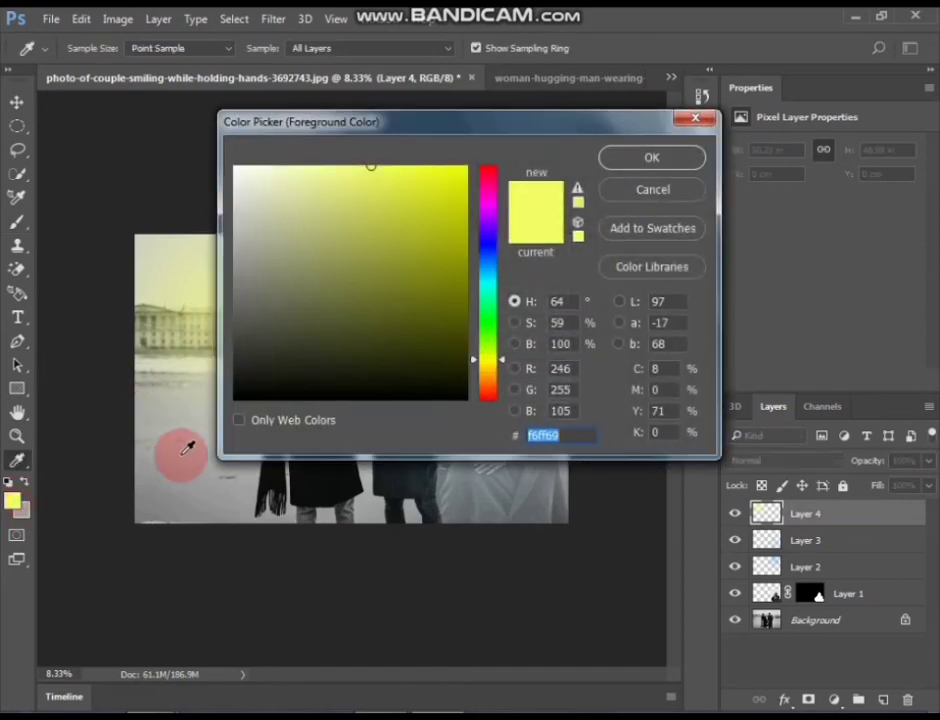
pyautogui.moveTo(493, 361); pyautogui.dragTo(489, 377)
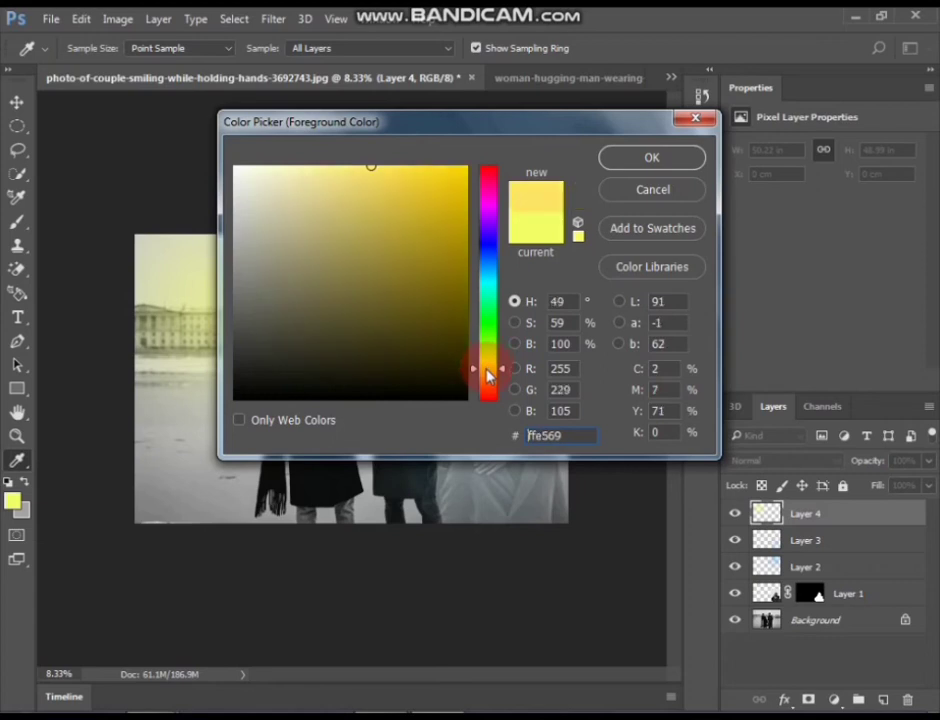
pyautogui.click(612, 156)
pyautogui.press('b')
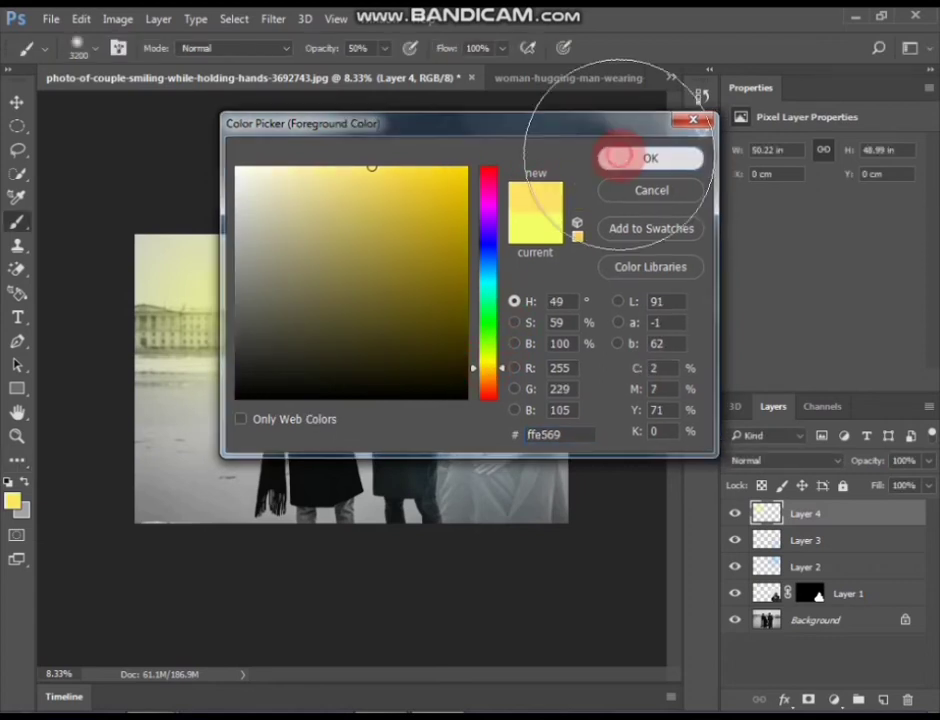
# Step: Set the blend mode of the yellow glow layer to Lighten
pyautogui.click(775, 462)
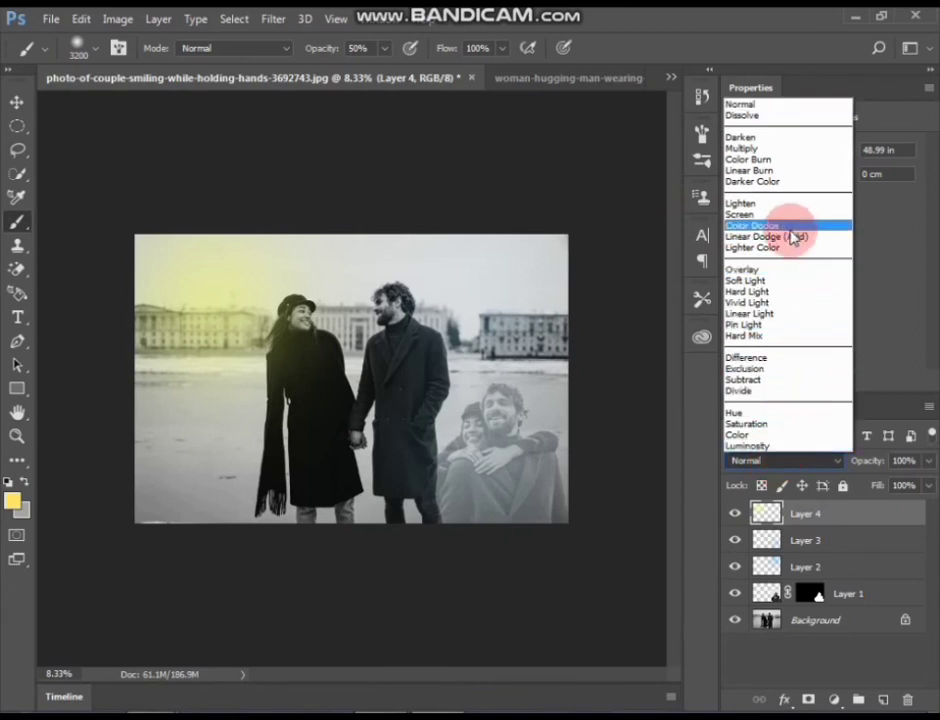
pyautogui.click(770, 205)
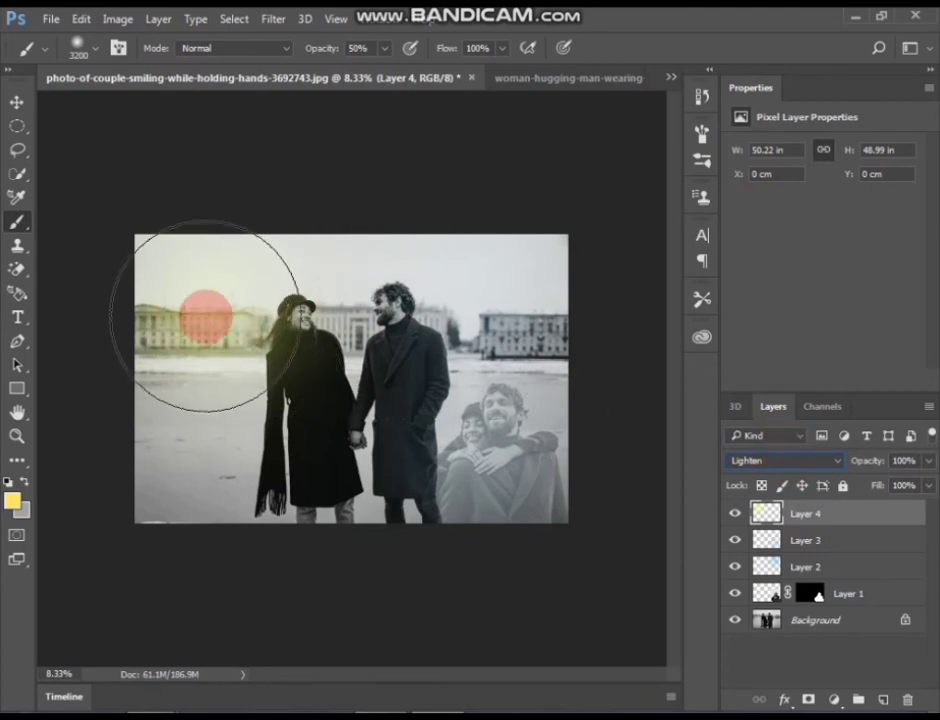
# Step: Try warmer yellow brush strokes over the buildings beside the woman and undo both of them
pyautogui.moveTo(207, 314); pyautogui.dragTo(226, 357)
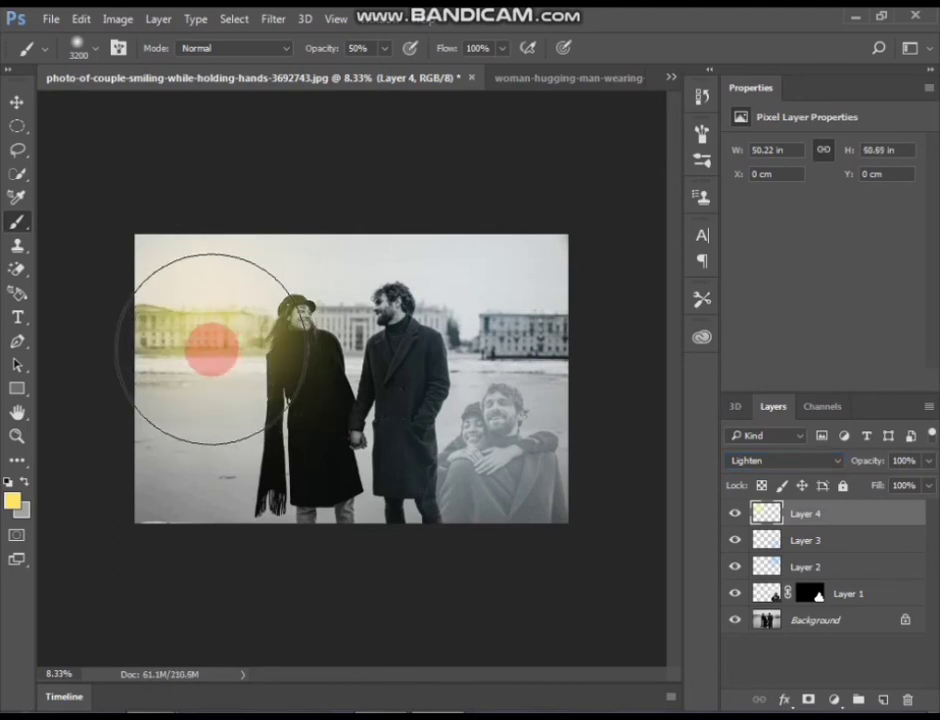
pyautogui.hotkey('ctrl', 'z')
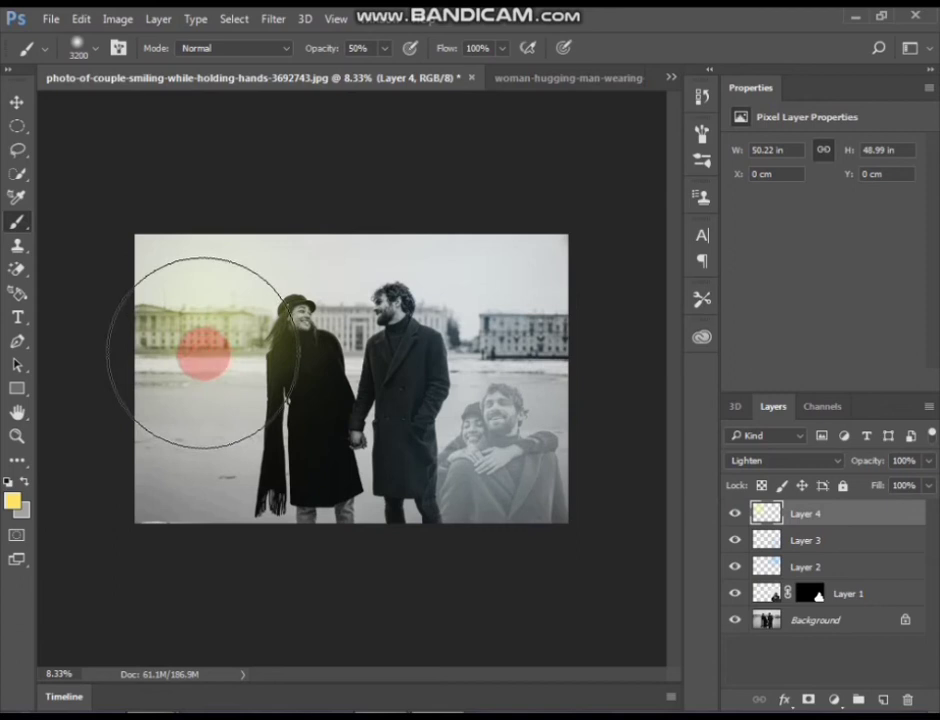
pyautogui.moveTo(214, 329)
pyautogui.mouseDown()
pyautogui.moveTo(272, 309)
pyautogui.moveTo(337, 337)
pyautogui.mouseUp()
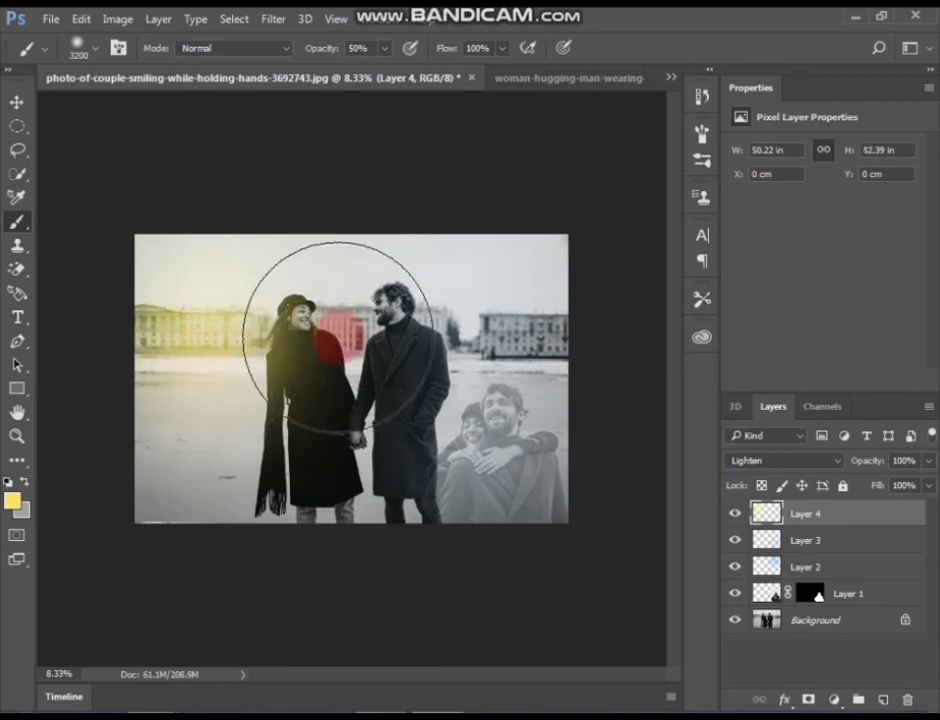
pyautogui.hotkey('ctrl', 'z')
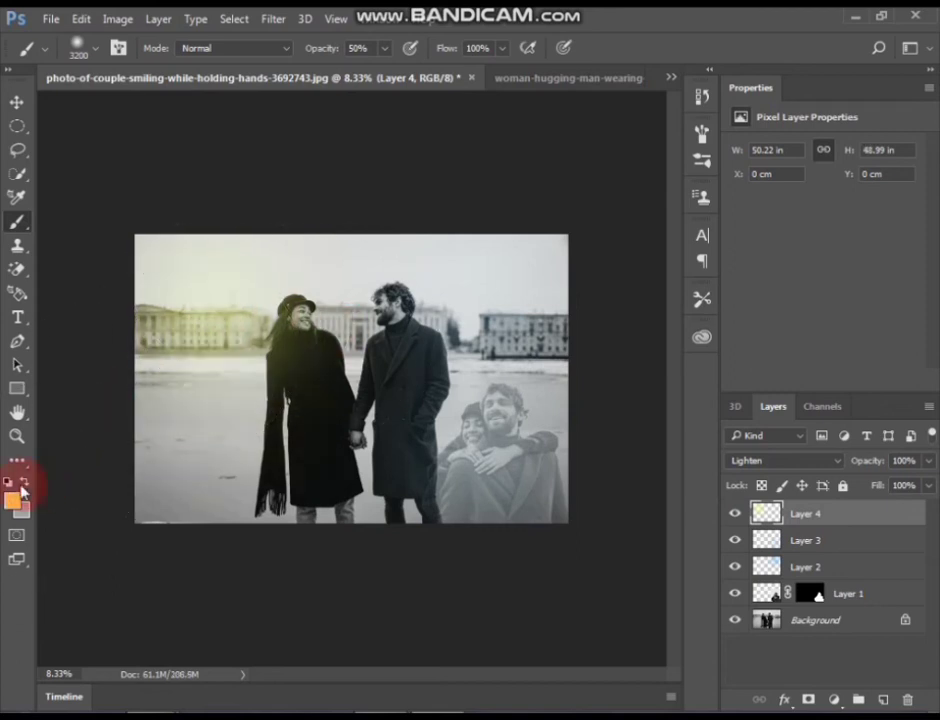
# Step: Set the foreground colour to light orange ffc869 and paint one dab over the buildings beside the woman
pyautogui.click(13, 497)
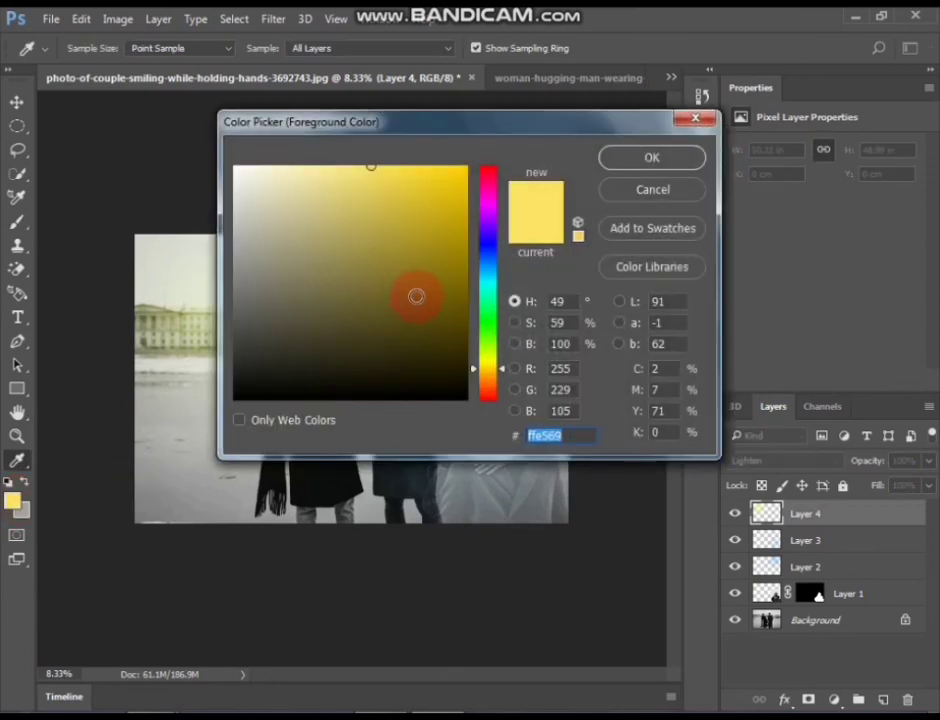
pyautogui.click(489, 373)
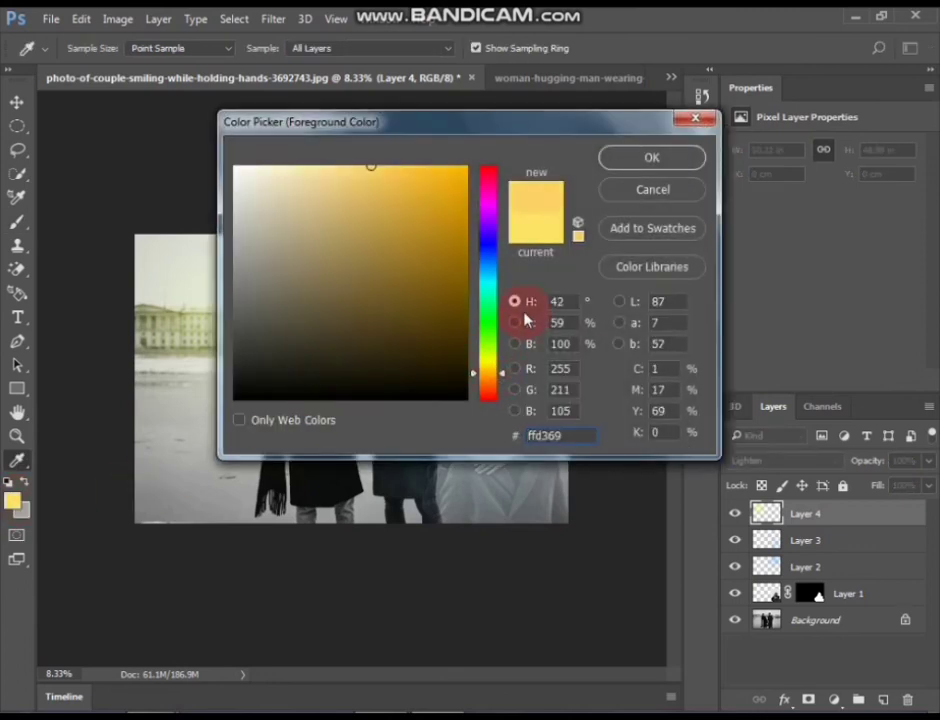
pyautogui.moveTo(494, 386); pyautogui.dragTo(495, 387)
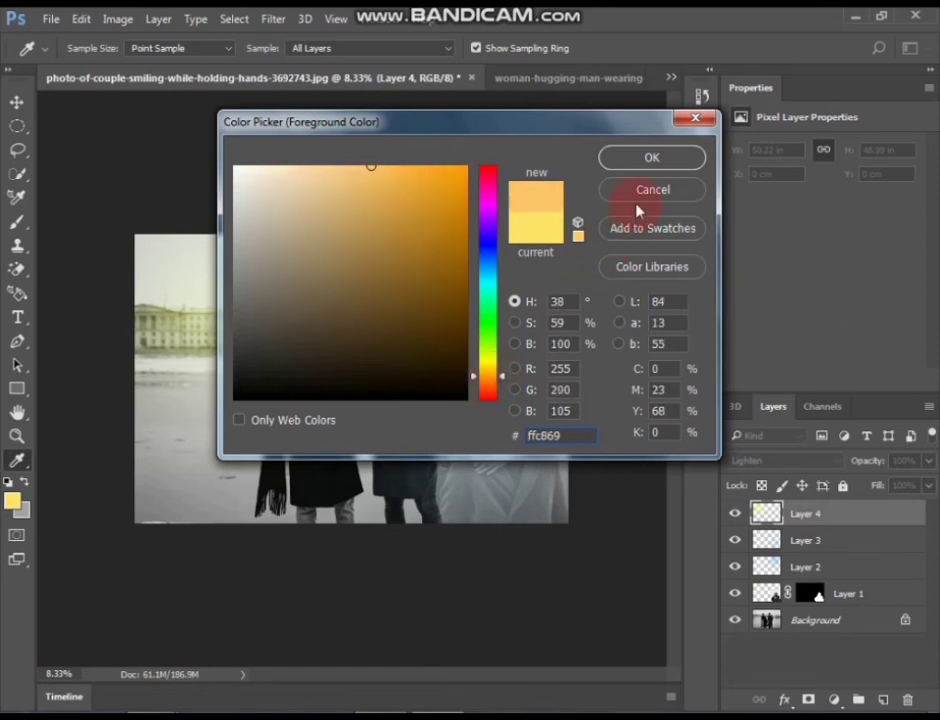
pyautogui.click(648, 160)
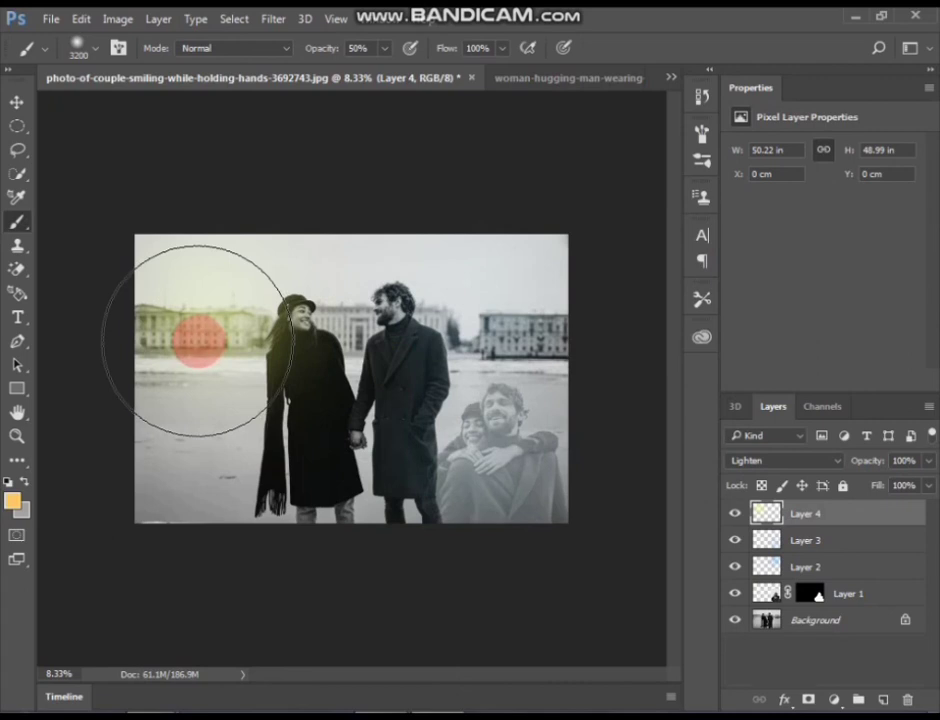
pyautogui.click(198, 341)
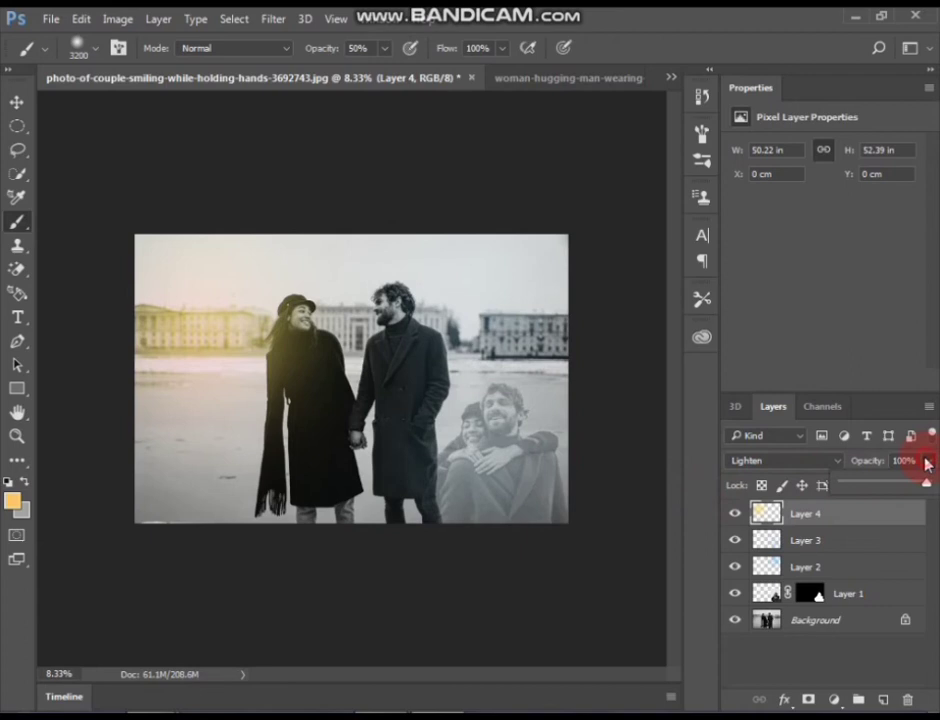
# Step: Set the opacity of the warm glow layer, Layer 4, to 85%, toggling its visibility to compare
pyautogui.click(870, 462)
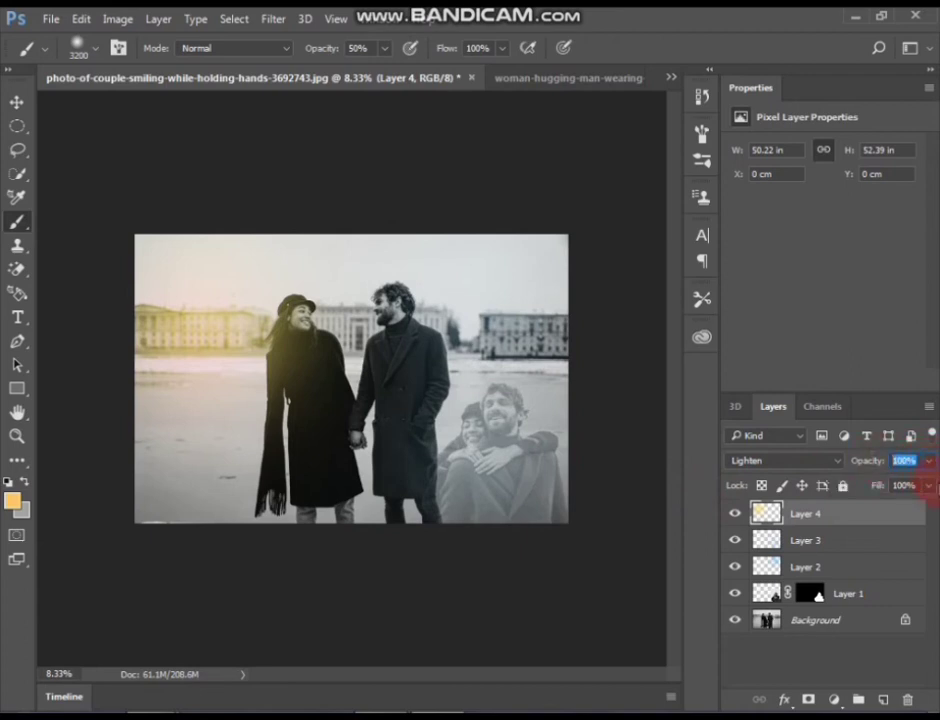
pyautogui.click(929, 461)
pyautogui.moveTo(924, 479); pyautogui.dragTo(921, 494)
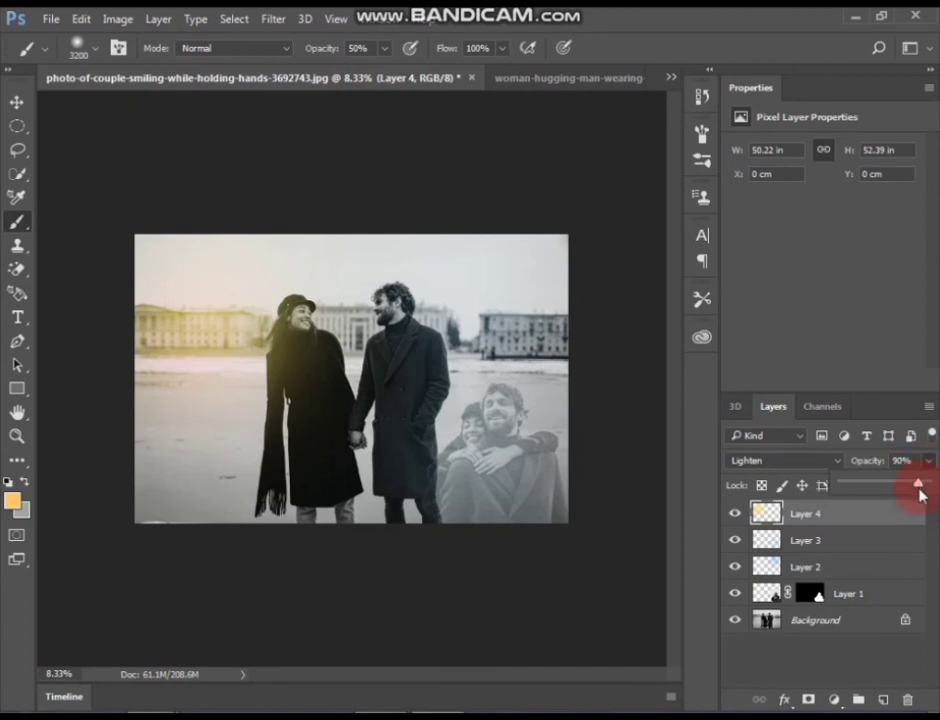
pyautogui.click(736, 519)
pyautogui.click(736, 515)
pyautogui.click(736, 515)
pyautogui.click(929, 461)
pyautogui.moveTo(919, 485); pyautogui.dragTo(914, 489)
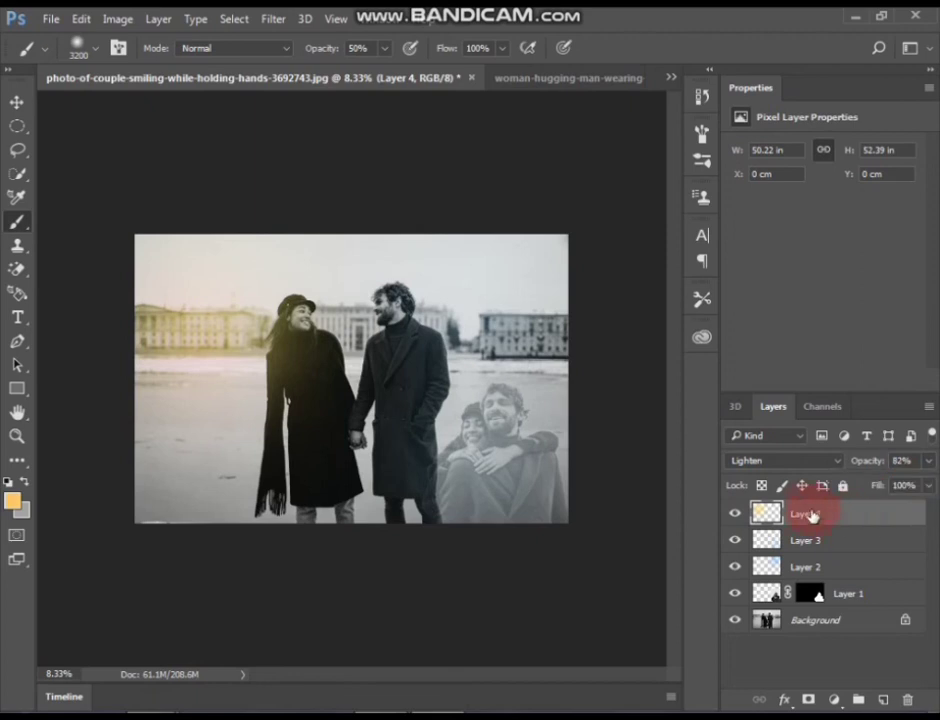
pyautogui.click(905, 460)
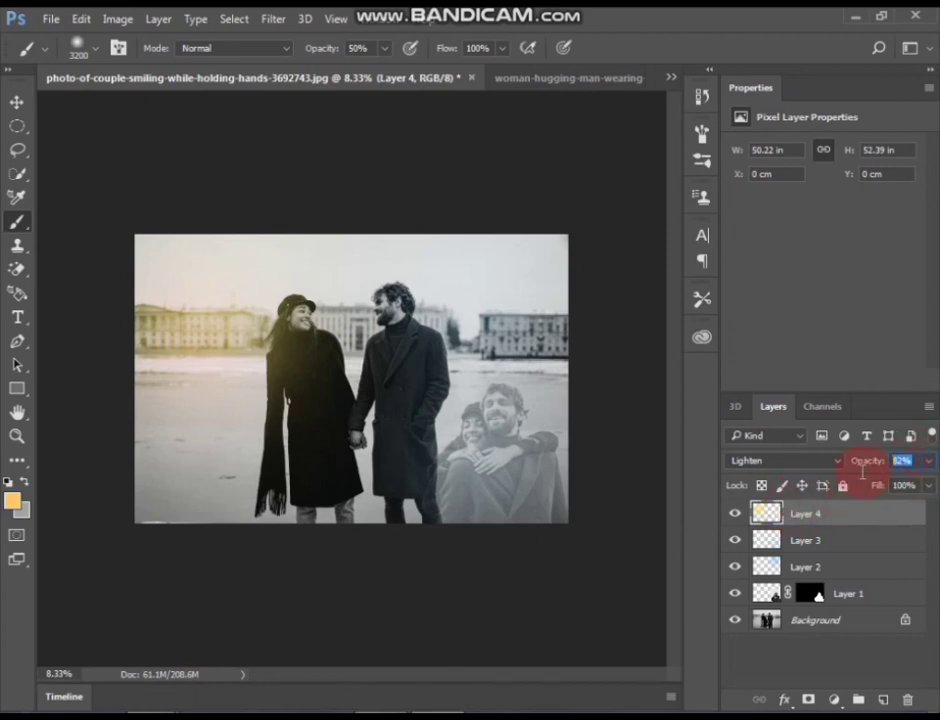
pyautogui.write('85')
pyautogui.press('Return')
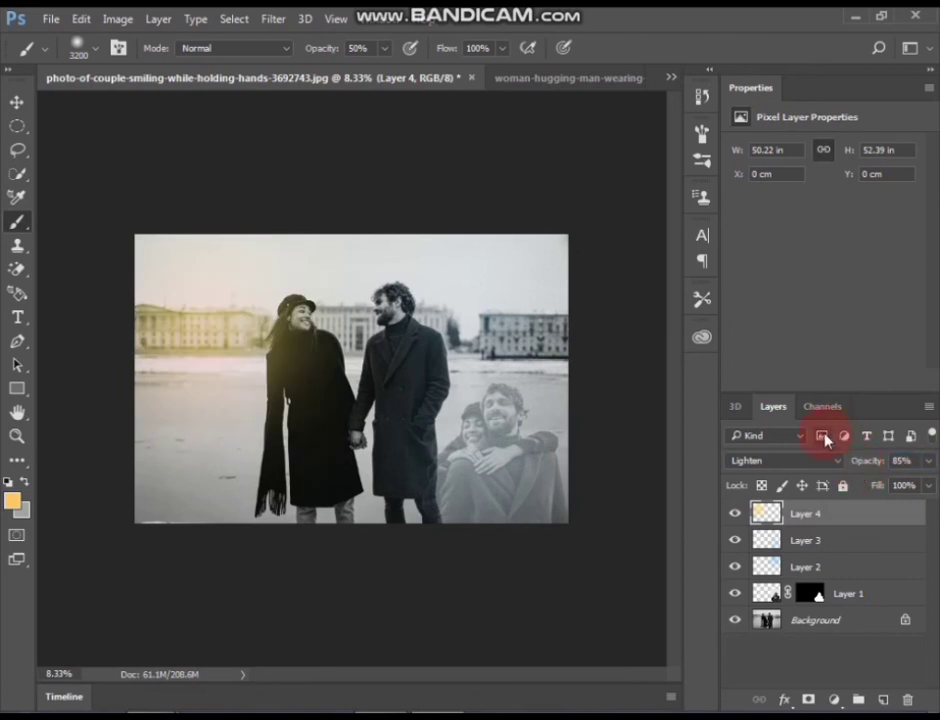
# Step: Set the opacity of the glow layer over the hugging couple to 65%, toggling both blue glow layers to compare
pyautogui.click(772, 540)
pyautogui.click(913, 462)
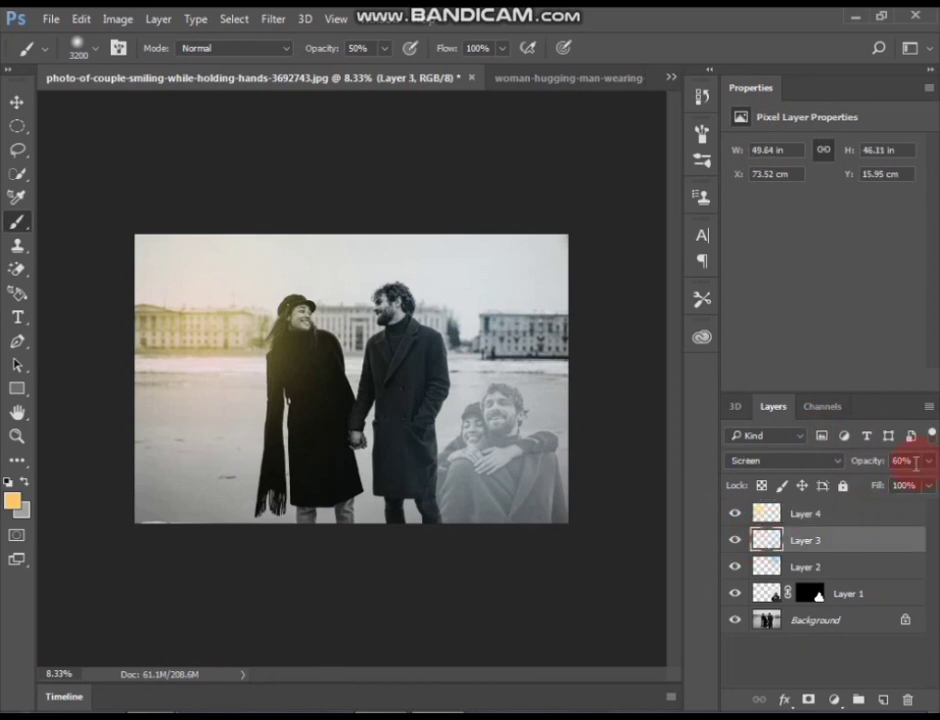
pyautogui.click(732, 545)
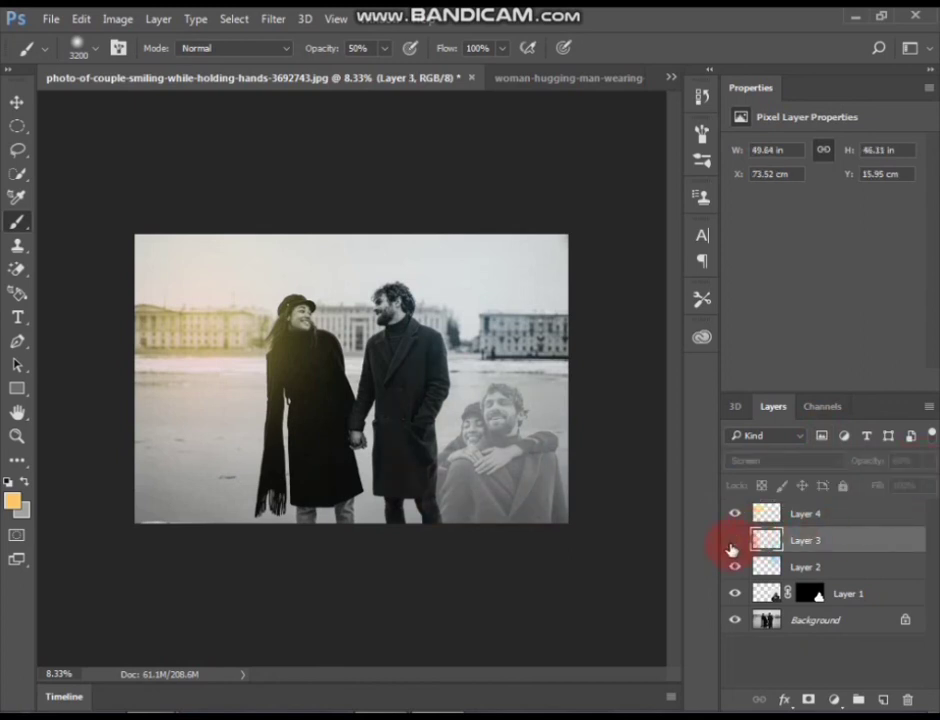
pyautogui.click(735, 540)
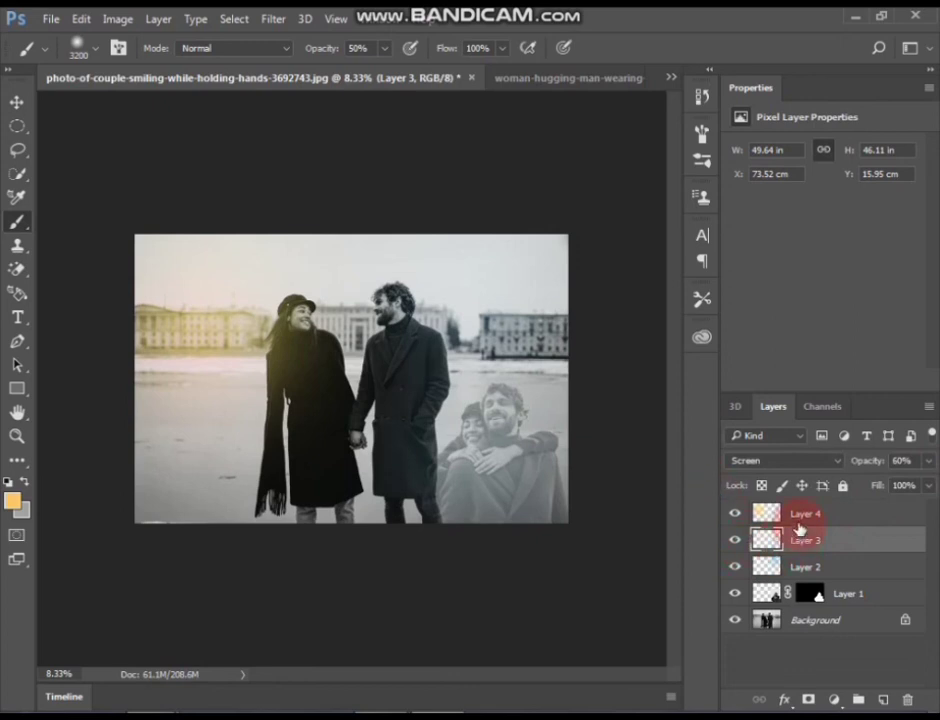
pyautogui.click(870, 460)
pyautogui.moveTo(872, 462); pyautogui.dragTo(910, 500)
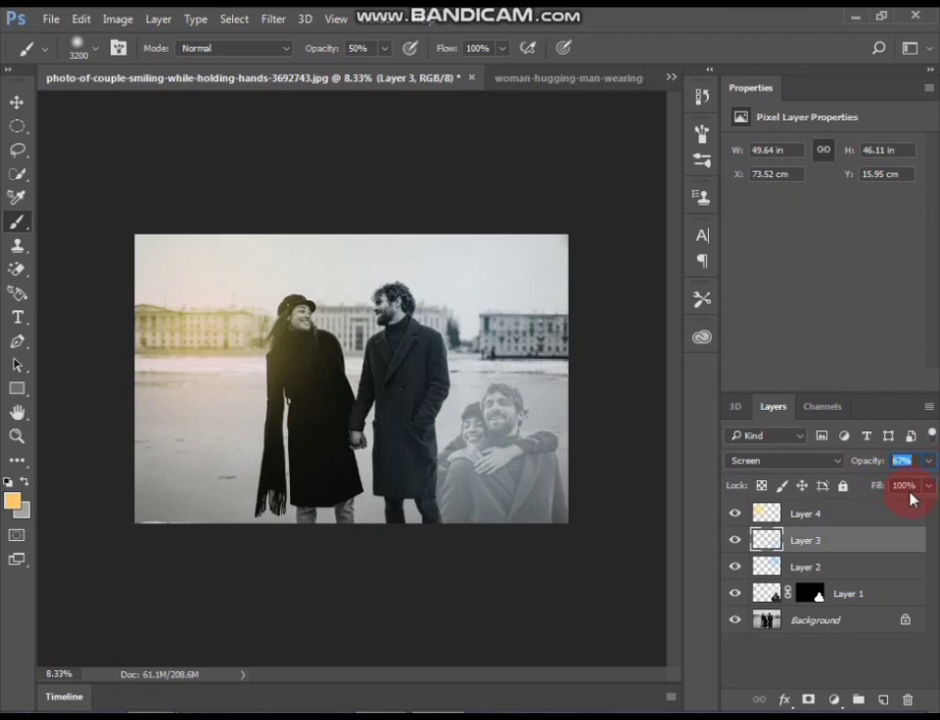
pyautogui.write('65')
pyautogui.press('Return')
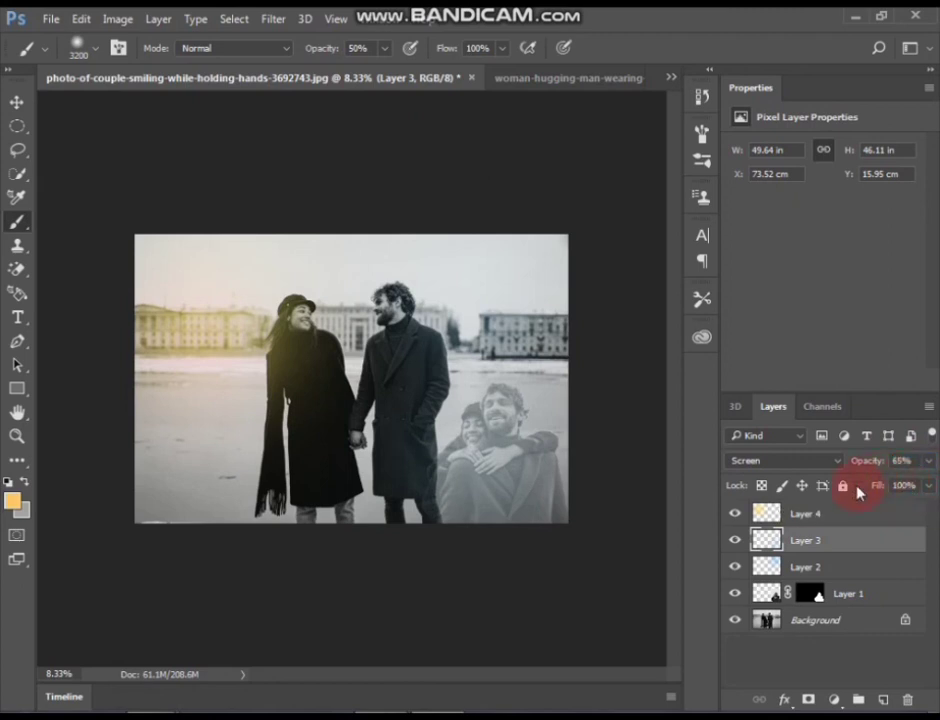
pyautogui.click(735, 567)
pyautogui.click(735, 567)
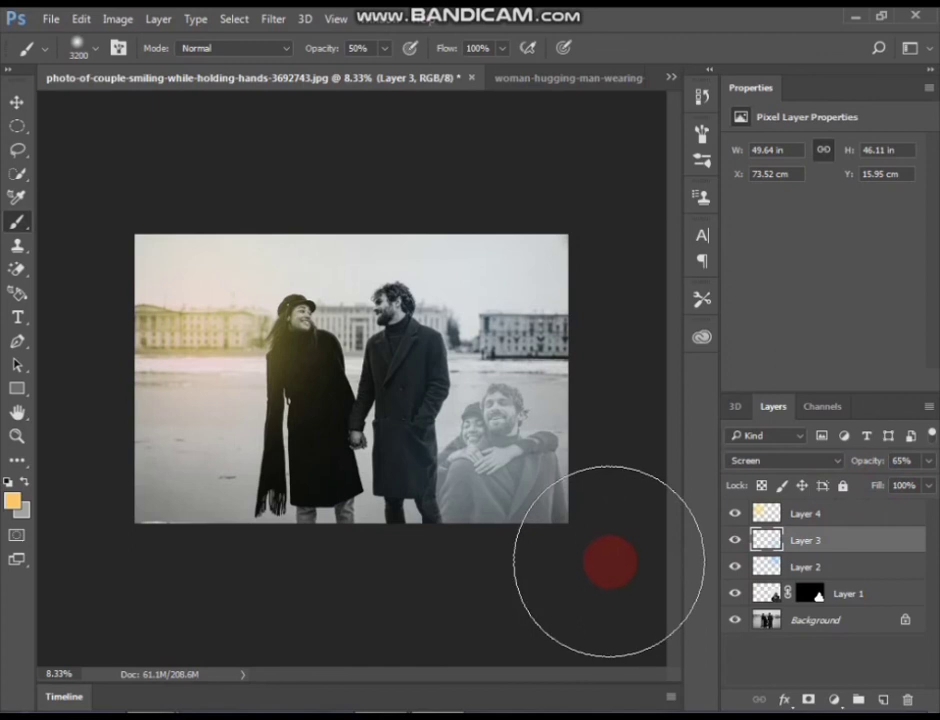
# Step: Reduce the brush size to 1600
pyautogui.press('[')
pyautogui.press('[')
pyautogui.press('[')
pyautogui.press('[')
pyautogui.press('[')
pyautogui.press('[')
pyautogui.press('[')
pyautogui.press('[')
pyautogui.press('[')
pyautogui.press('[')
pyautogui.press('[')
pyautogui.press('[')
pyautogui.press('[')
pyautogui.press('[')
pyautogui.press('[')
pyautogui.press('[')
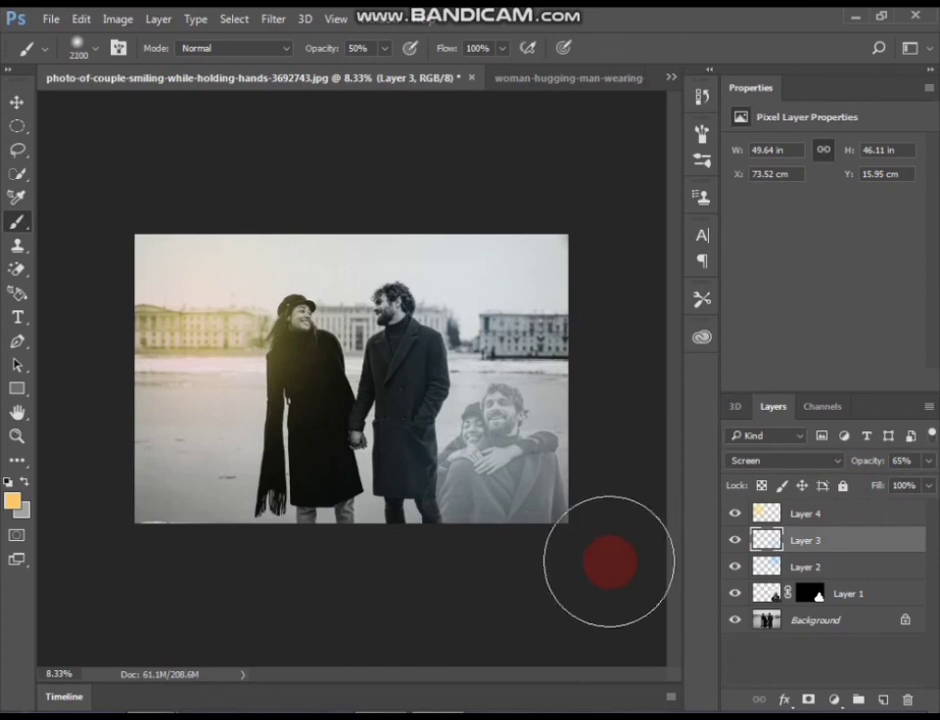
pyautogui.press('[')
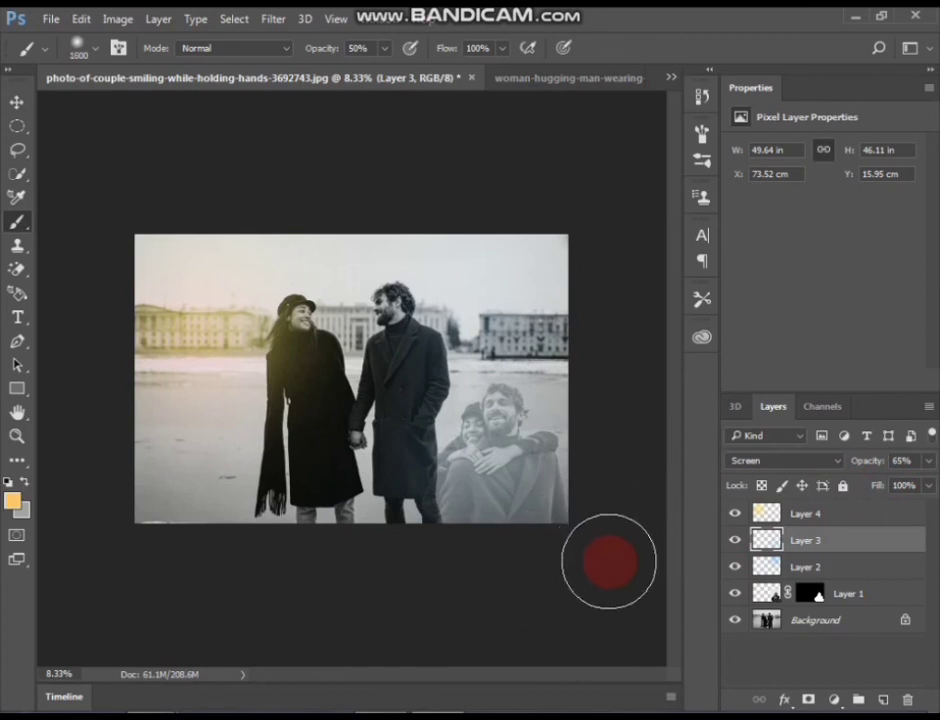